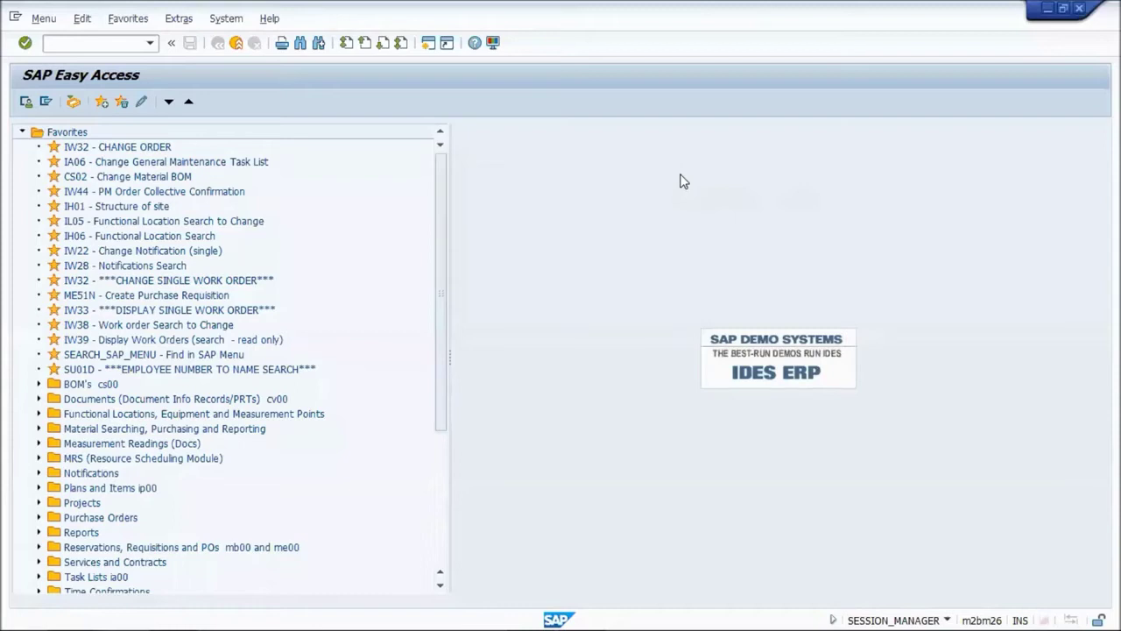
Display notification 10002078 using transaction IW23.
{"action": "left_click", "coordinate": [104, 48]}
{"action": "type", "text": "iw23"}
{"action": "key", "text": "Return"}
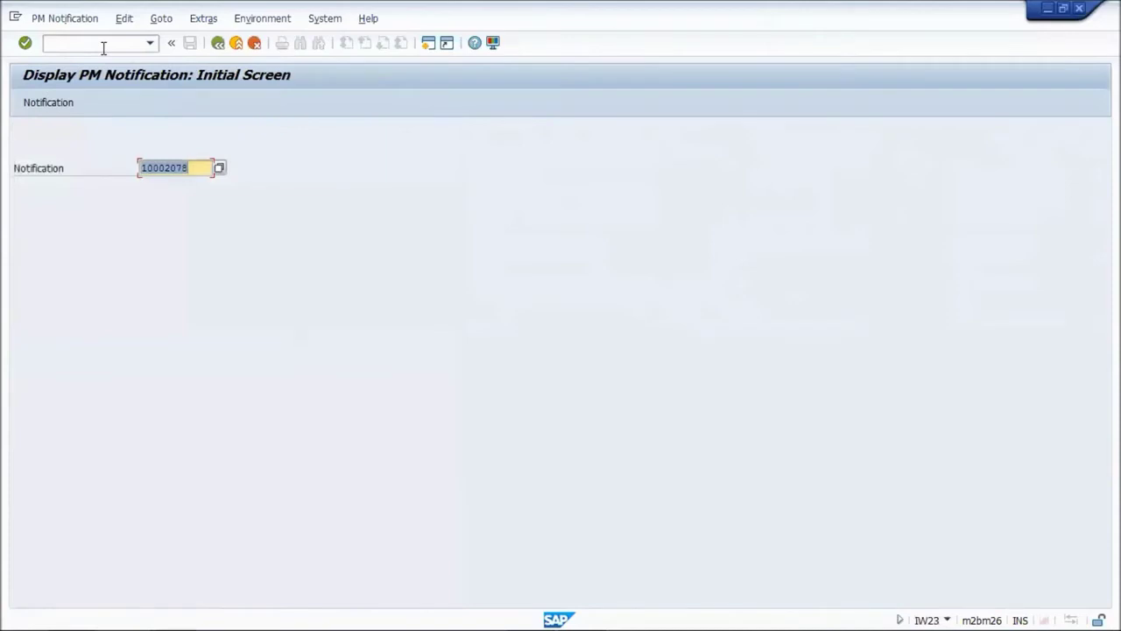
{"action": "key", "text": "Return"}
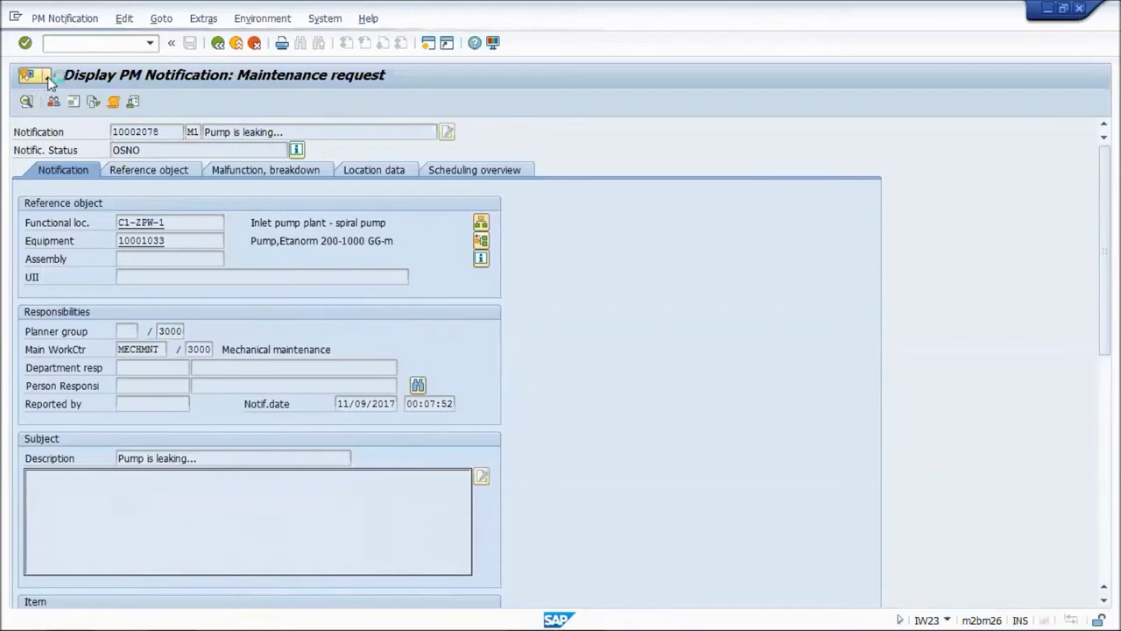
Open Services for Object on notification 10002078 and expand the Create attachment options.
{"action": "double_click", "coordinate": [133, 150]}
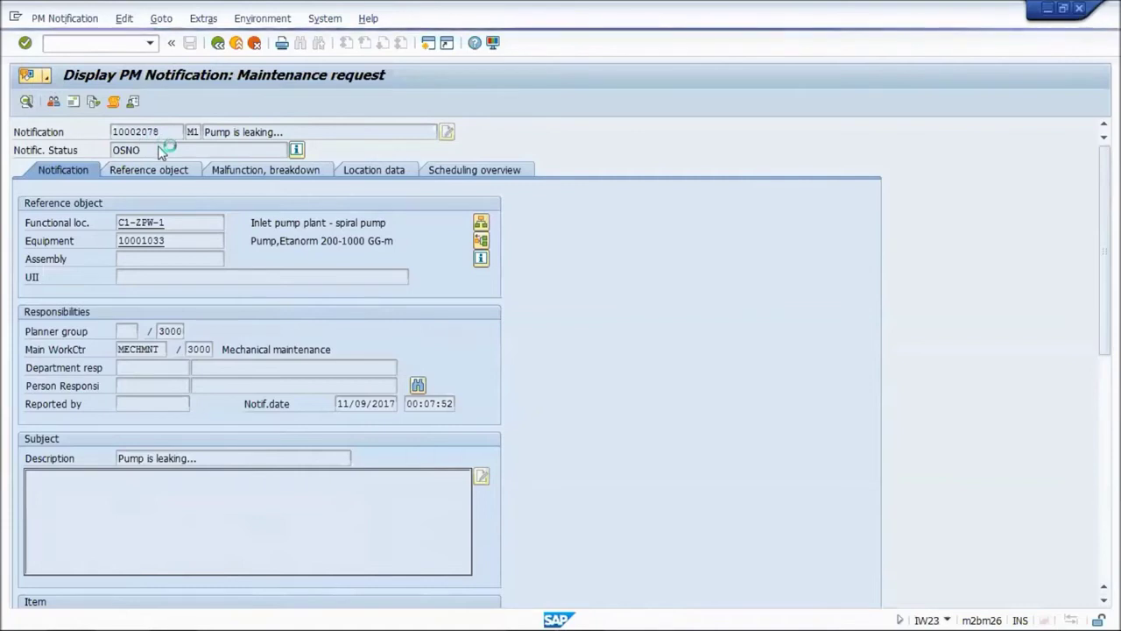
{"action": "left_click", "coordinate": [314, 98]}
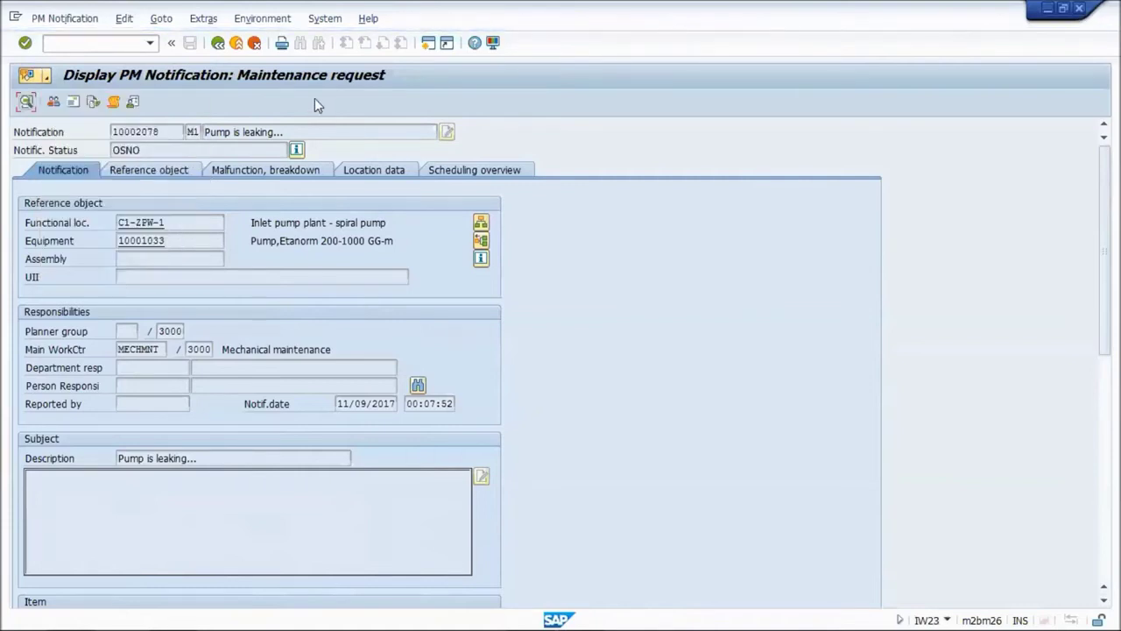
{"action": "left_click", "coordinate": [24, 77]}
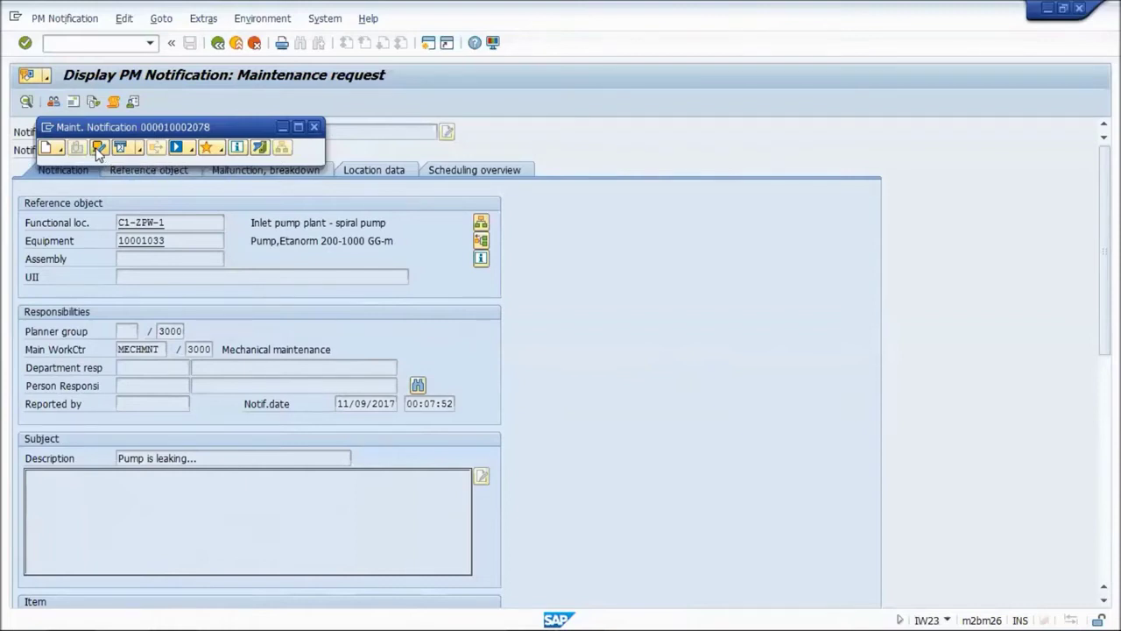
{"action": "left_click", "coordinate": [50, 151]}
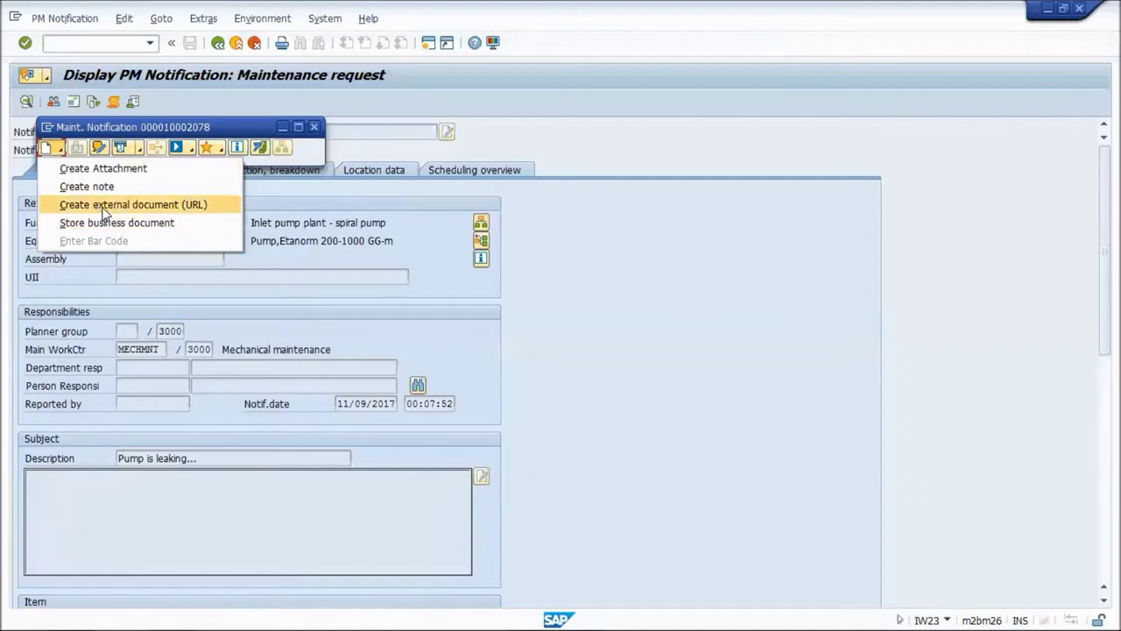
Create a URL attachment 'oem manual goulds pump' with the pasted manual address, then open it.
{"action": "left_click", "coordinate": [104, 206]}
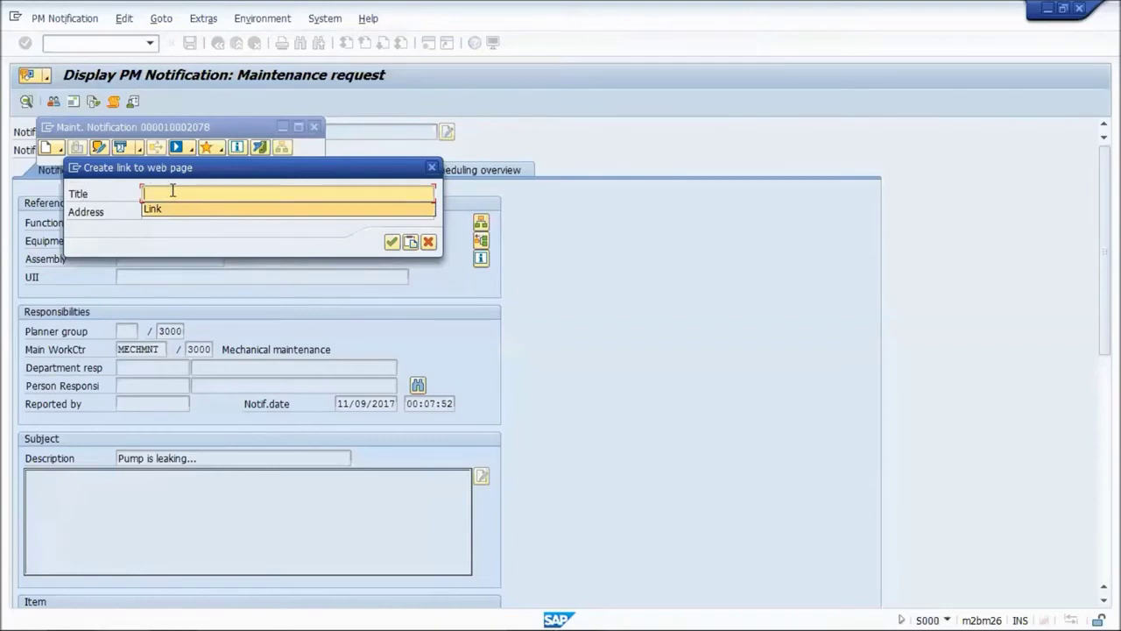
{"action": "type", "text": "oe"}
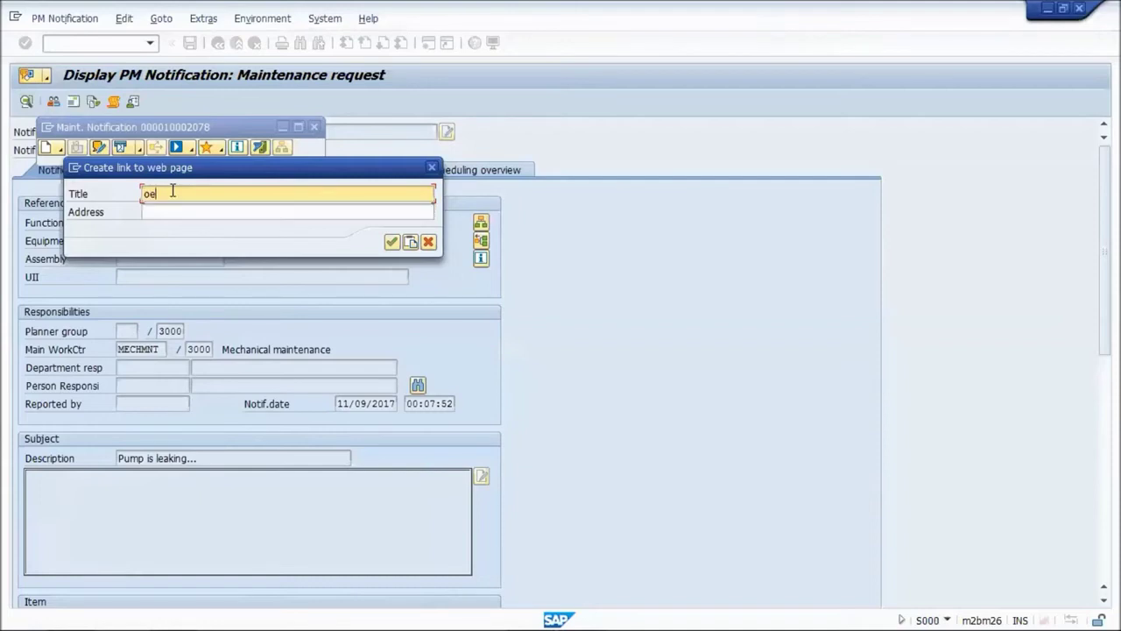
{"action": "type", "text": "m manual goulds pum"}
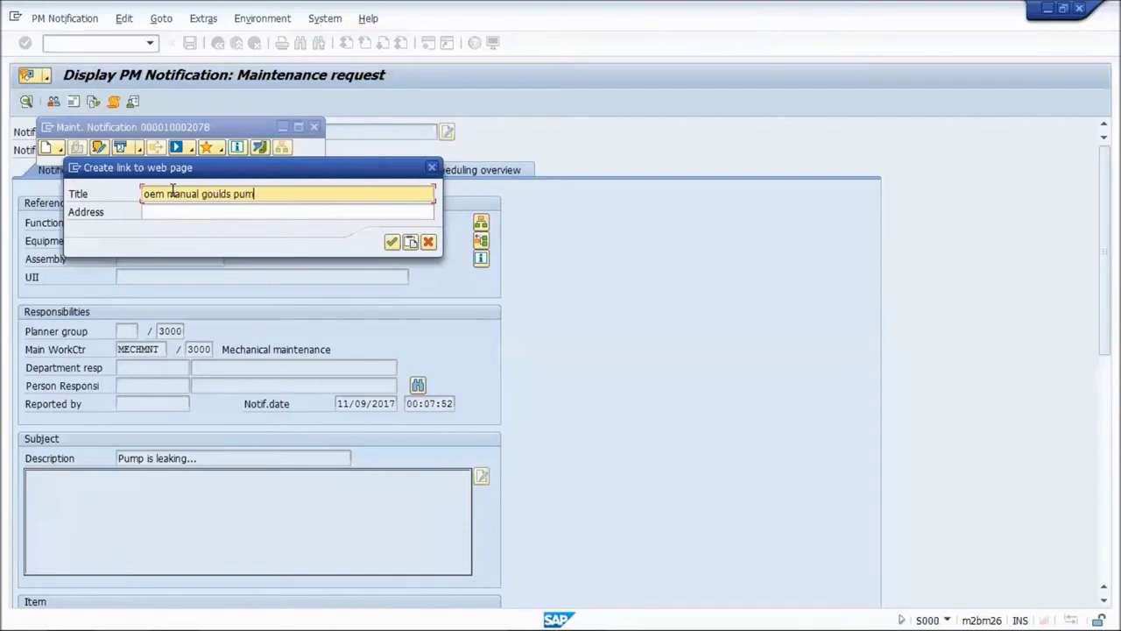
{"action": "type", "text": "p"}
{"action": "left_click", "coordinate": [177, 210]}
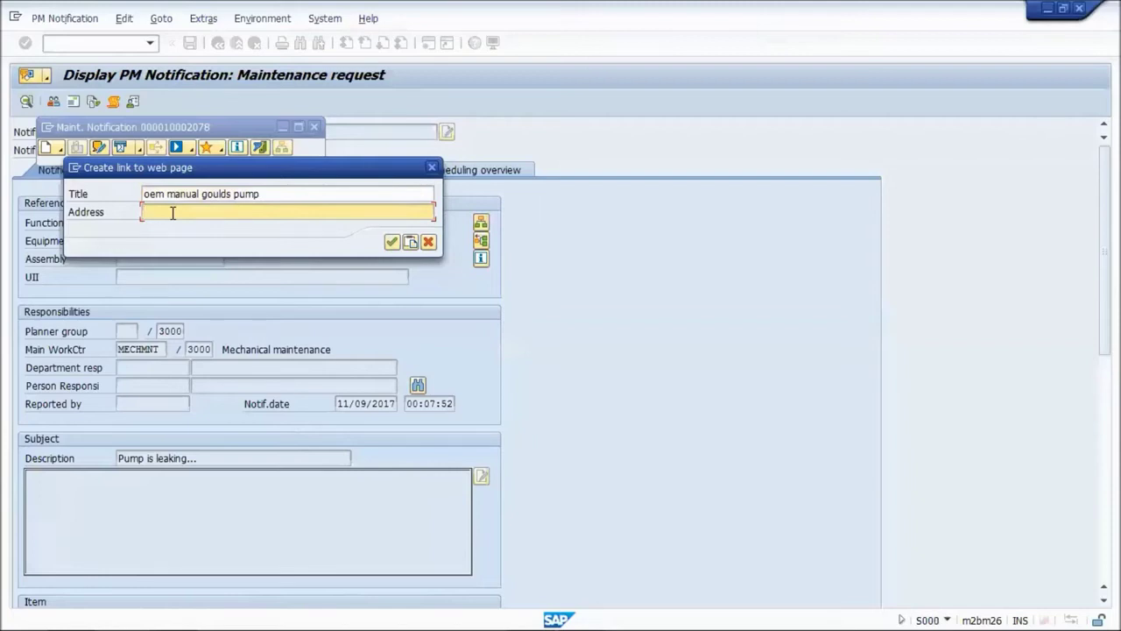
{"action": "key", "text": "ctrl+v"}
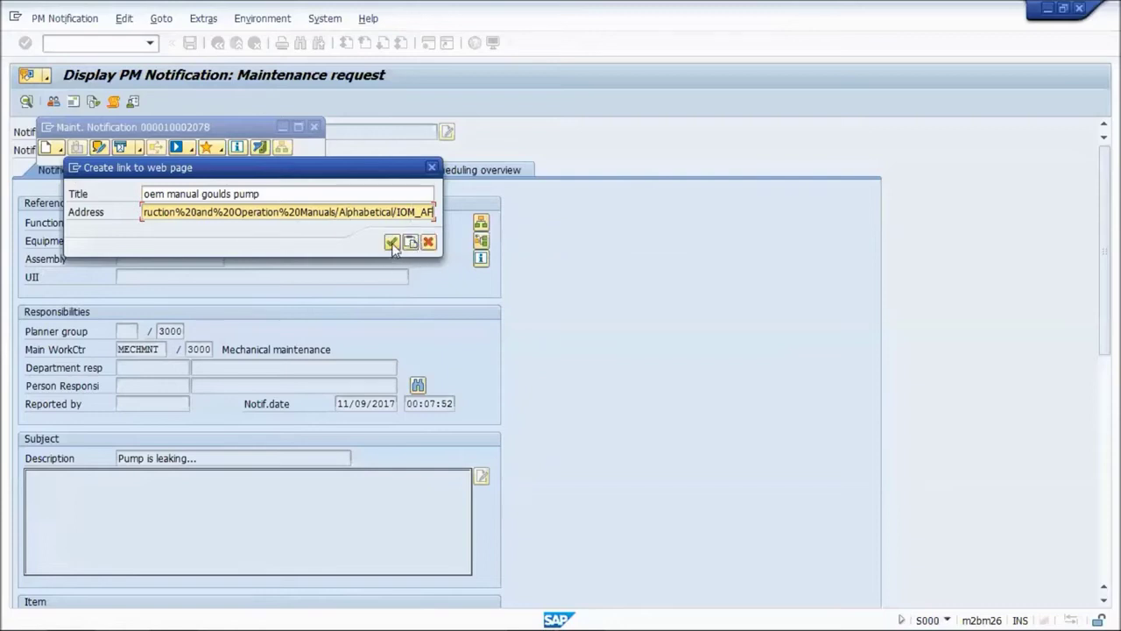
{"action": "left_click", "coordinate": [392, 243]}
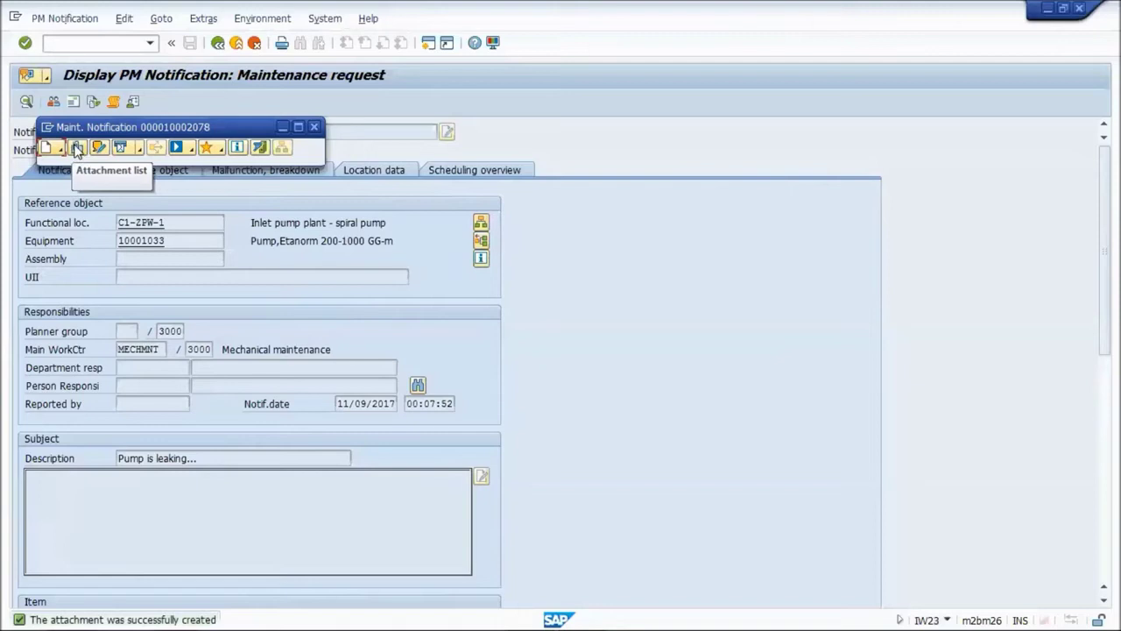
{"action": "left_click", "coordinate": [76, 149]}
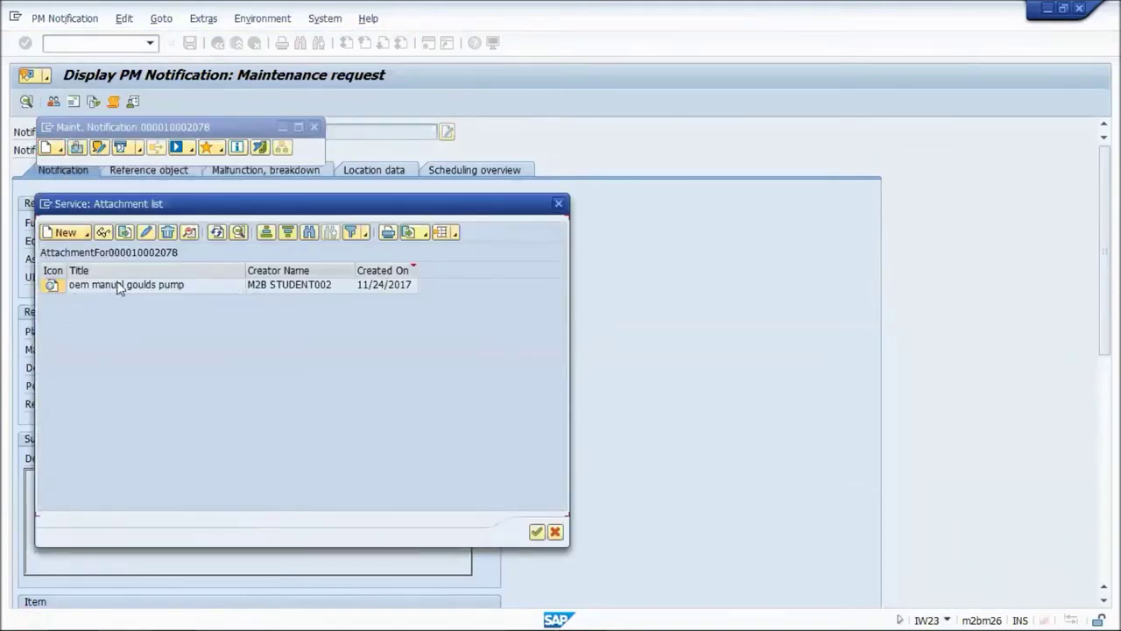
{"action": "double_click", "coordinate": [51, 286]}
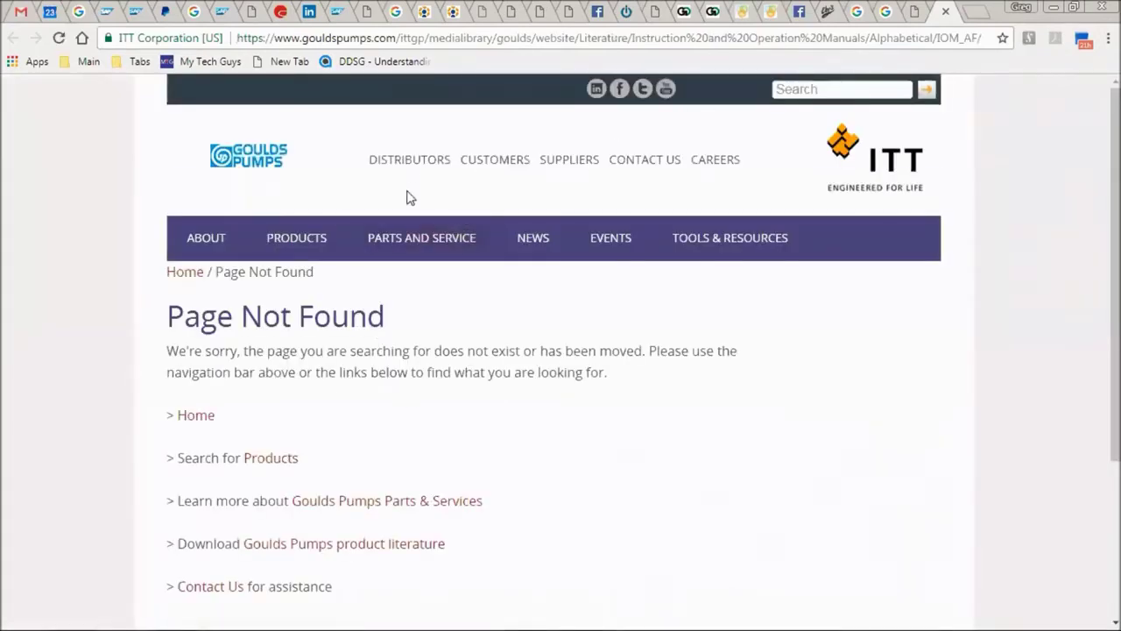
Leave Chrome's Goulds Pumps Page Not Found page and return to SAP's attachment list.
{"action": "key", "text": "alt+Tab"}
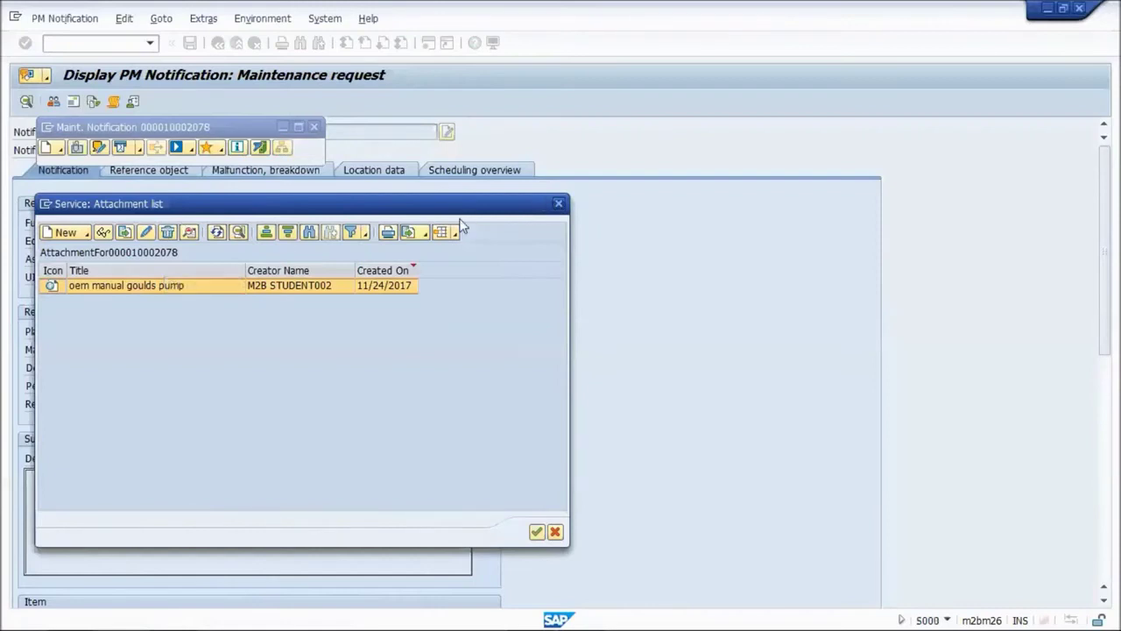
Clear the web address of the oem manual goulds pump link and confirm.
{"action": "double_click", "coordinate": [123, 288]}
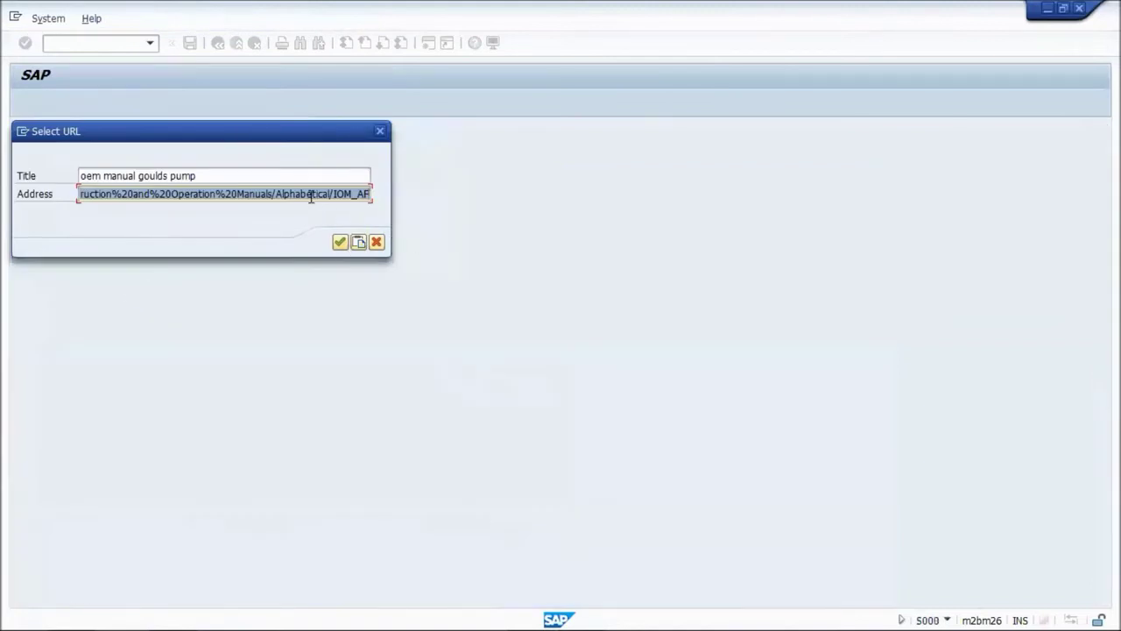
{"action": "key", "text": "Delete"}
{"action": "left_click", "coordinate": [358, 242]}
{"action": "left_click", "coordinate": [340, 243]}
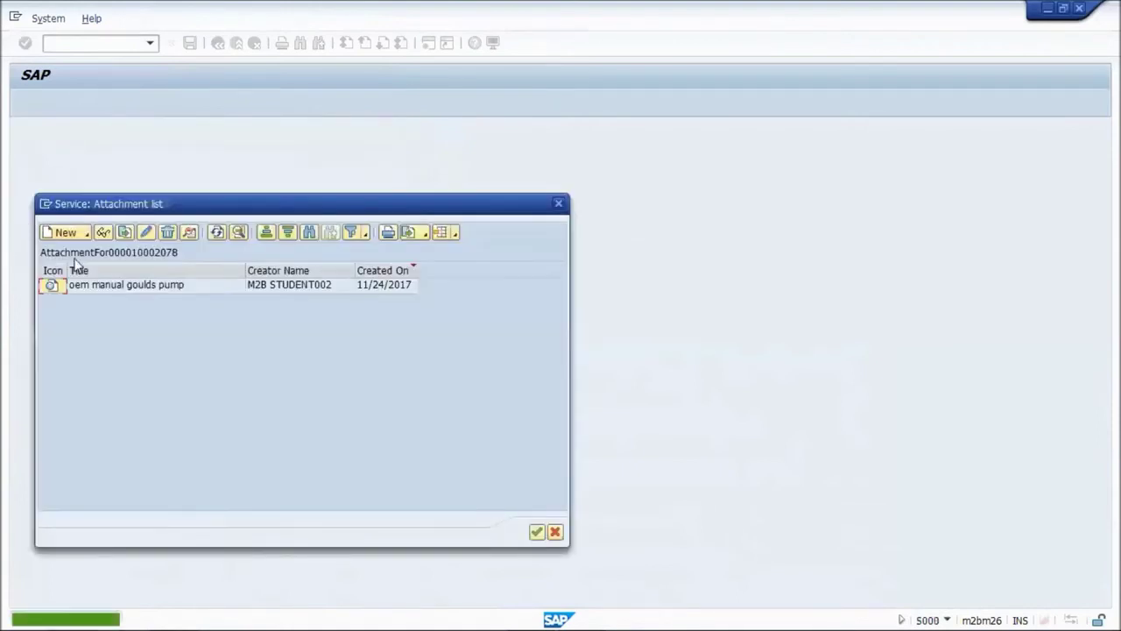
Retry the pump manual link, then close the attachment list.
{"action": "double_click", "coordinate": [57, 289]}
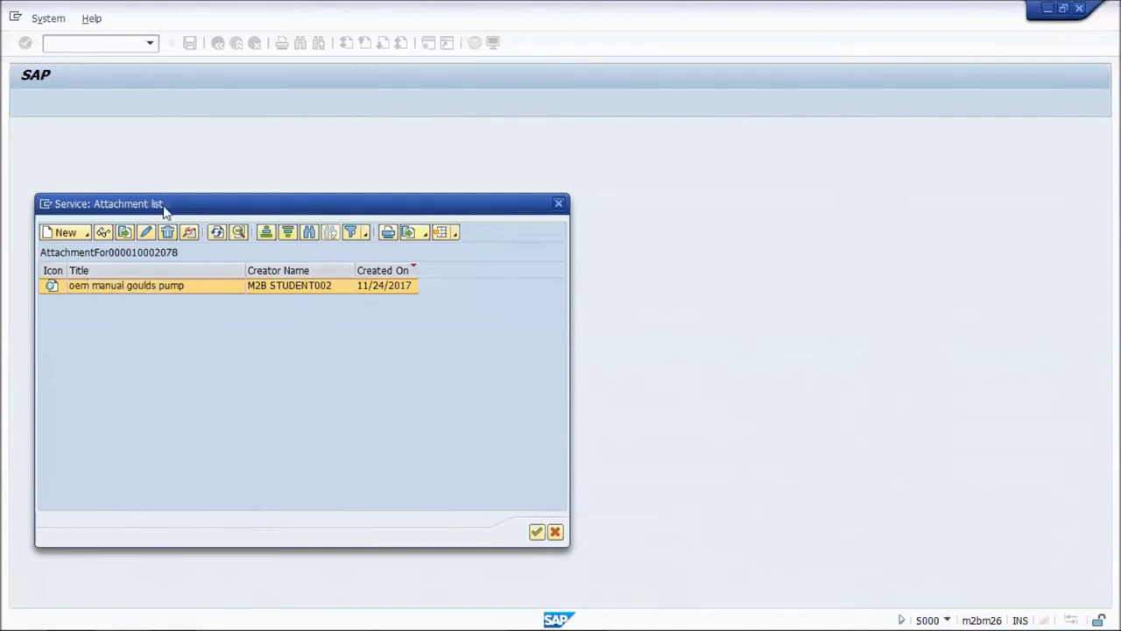
{"action": "left_click_drag", "start_coordinate": [163, 207], "coordinate": [206, 143]}
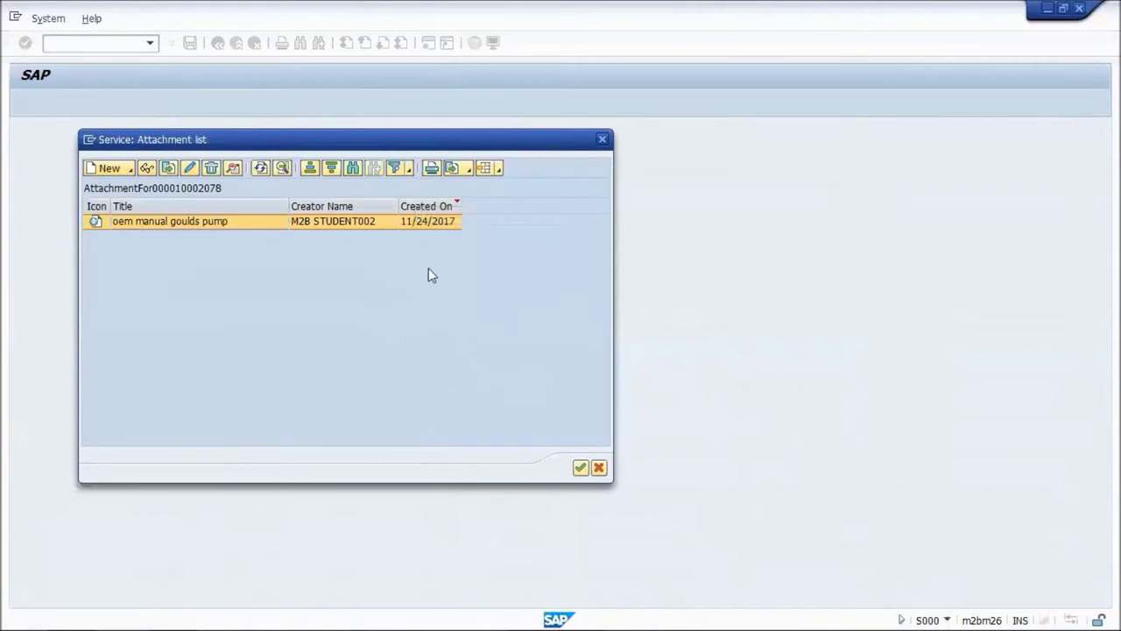
{"action": "left_click", "coordinate": [577, 469]}
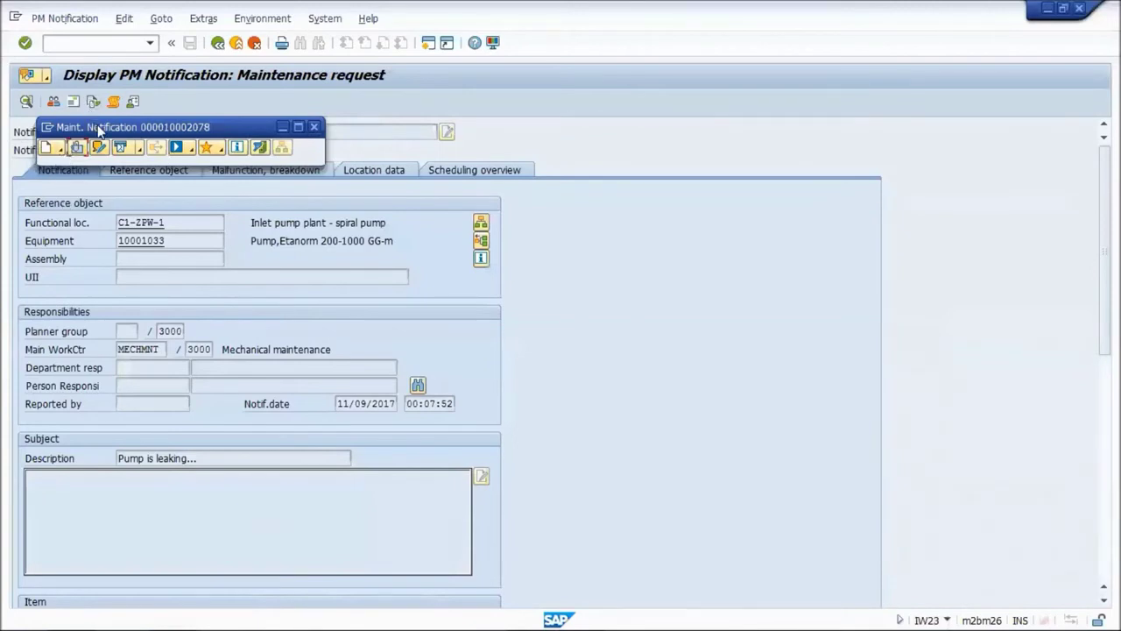
Attach cracked weld on tower3.jpg from the Pictures > 1-Pics folder to the notification.
{"action": "left_click_drag", "start_coordinate": [99, 131], "coordinate": [179, 129]}
{"action": "left_click", "coordinate": [131, 145]}
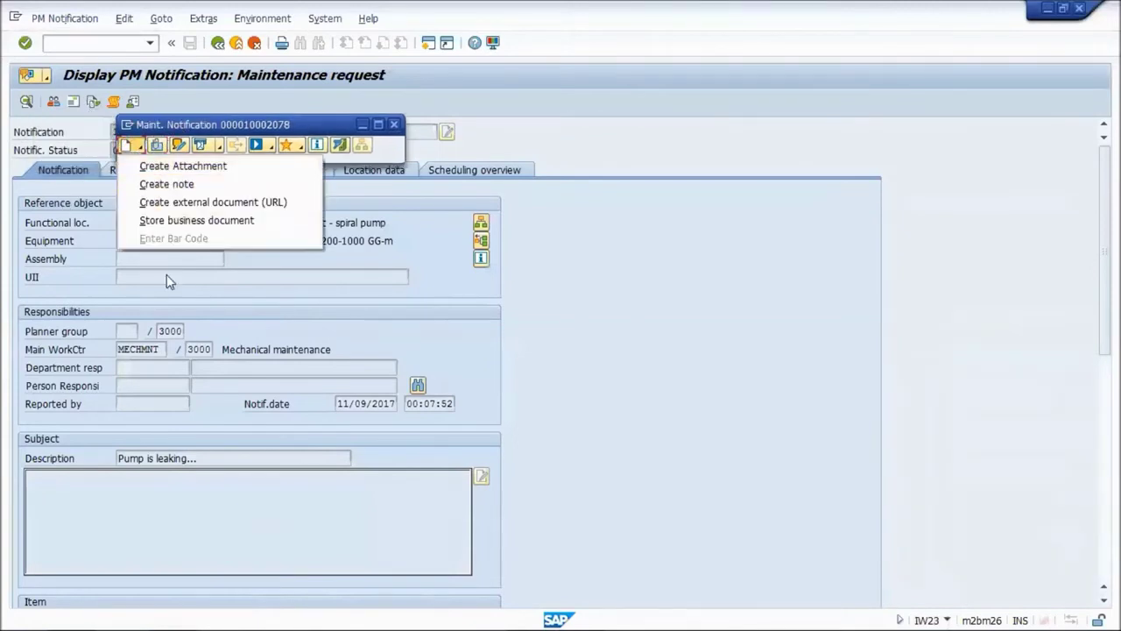
{"action": "left_click", "coordinate": [195, 166]}
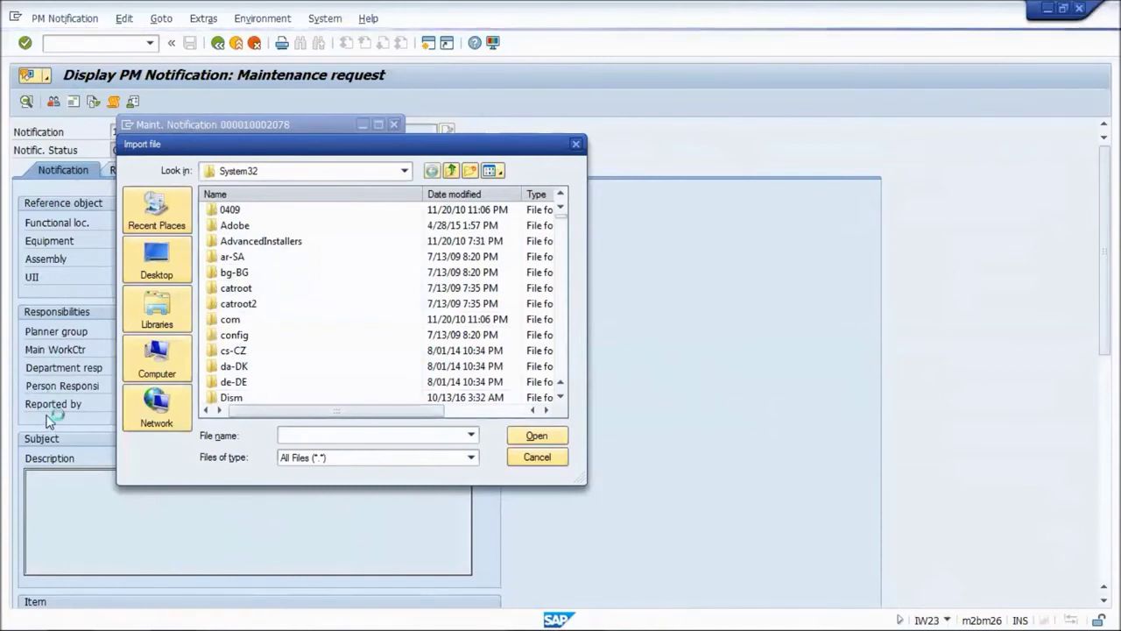
{"action": "left_click", "coordinate": [154, 307]}
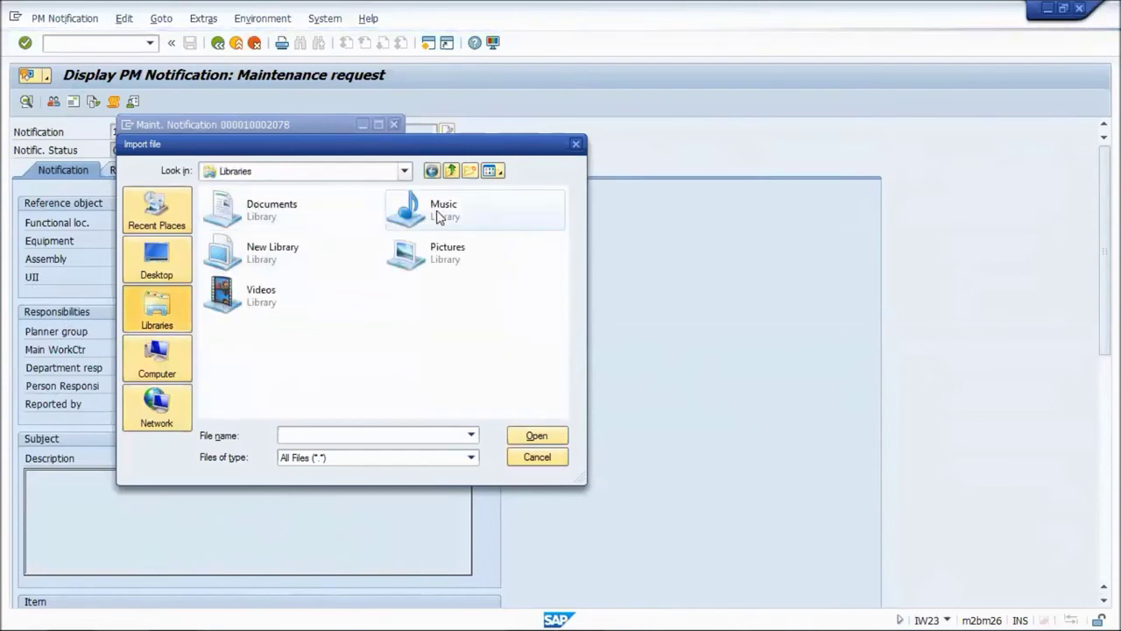
{"action": "double_click", "coordinate": [454, 267]}
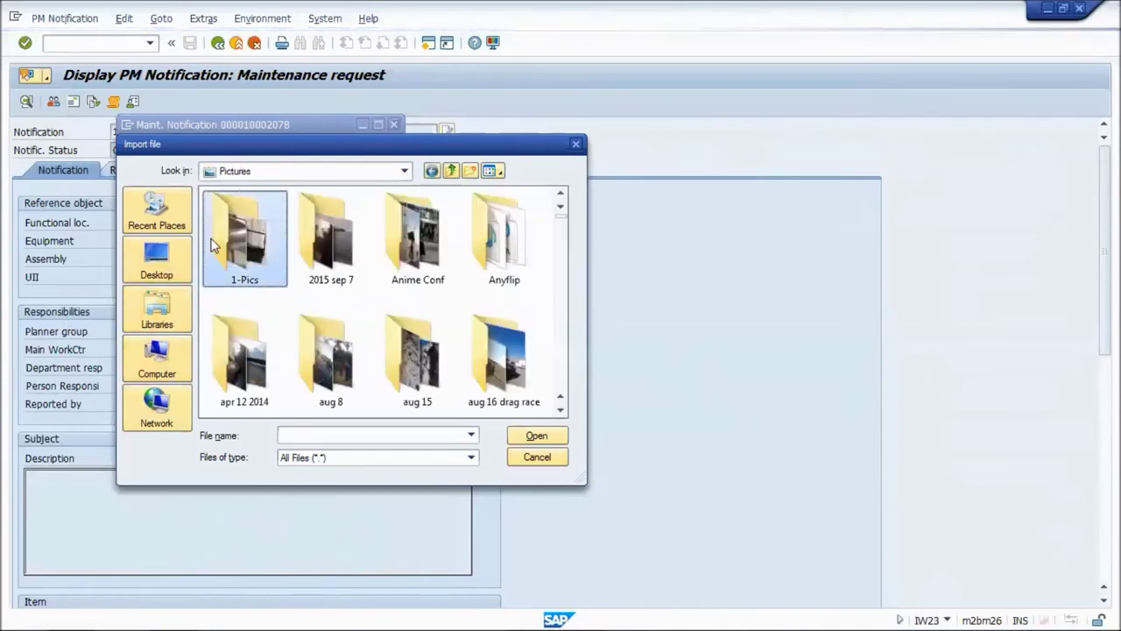
{"action": "double_click", "coordinate": [258, 275]}
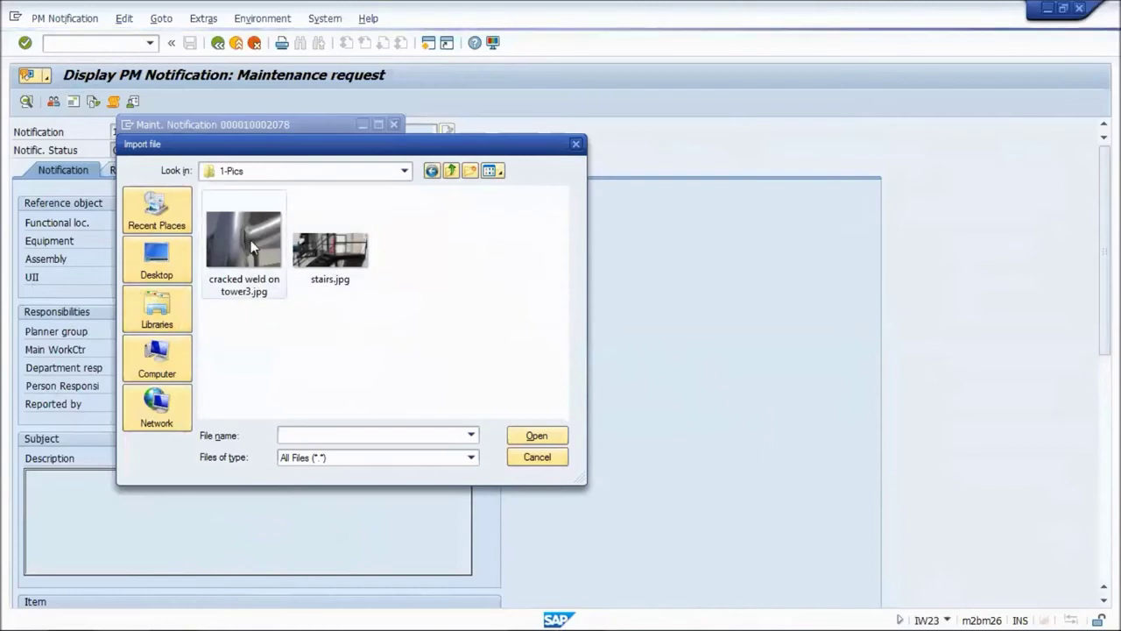
{"action": "double_click", "coordinate": [252, 248]}
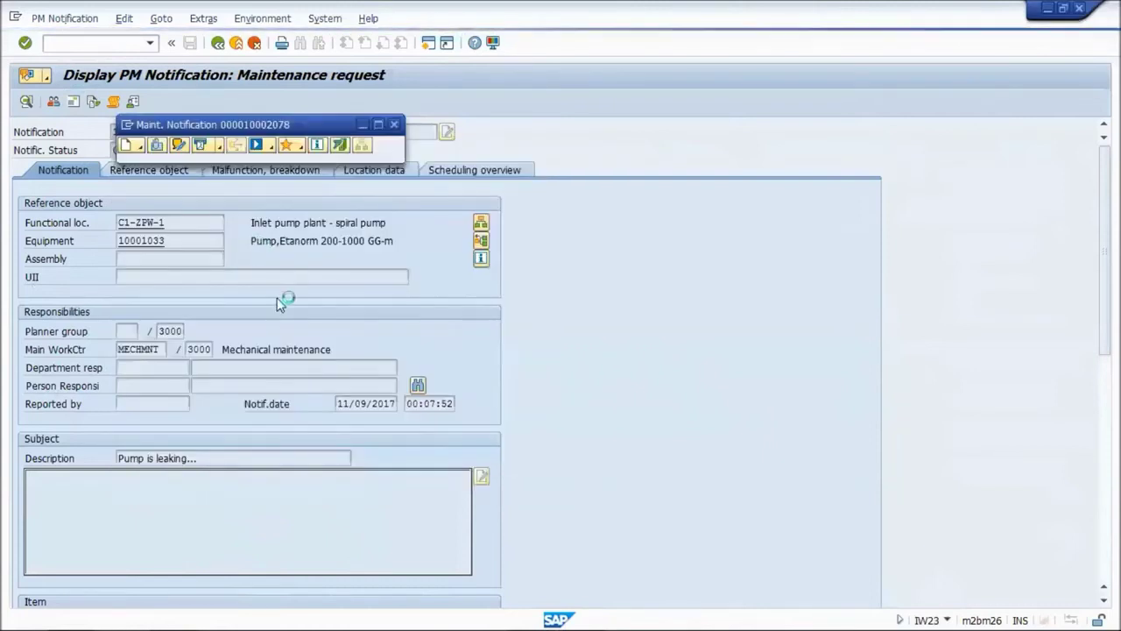
Grant SAP access to the photo, then open cracked weld on tower3 from the attachment list.
{"action": "left_click", "coordinate": [385, 356]}
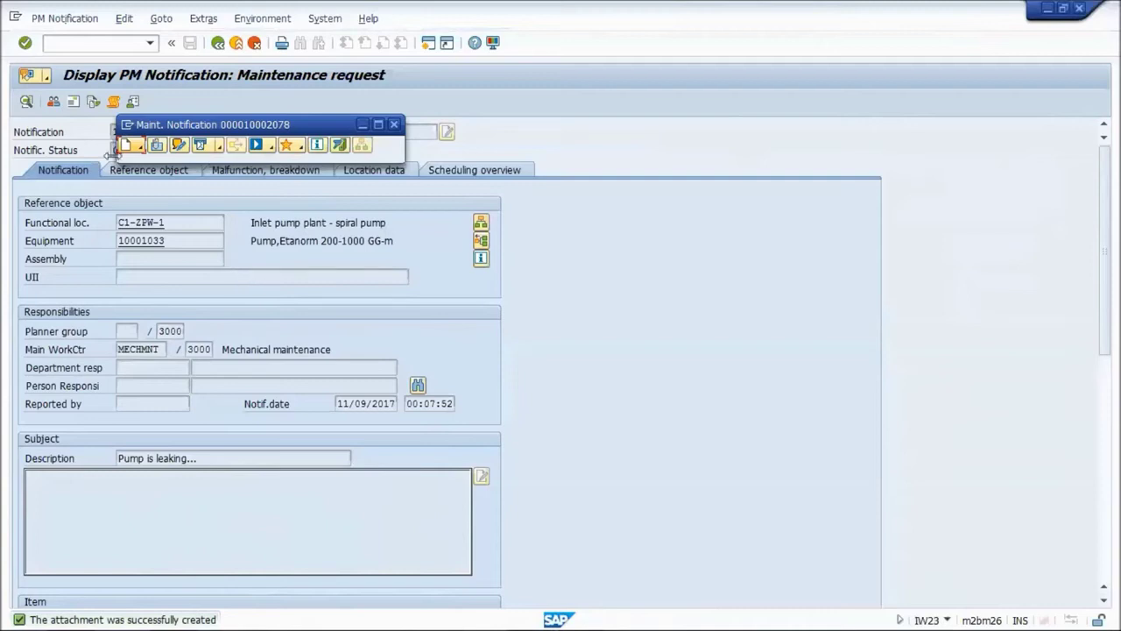
{"action": "left_click", "coordinate": [157, 144]}
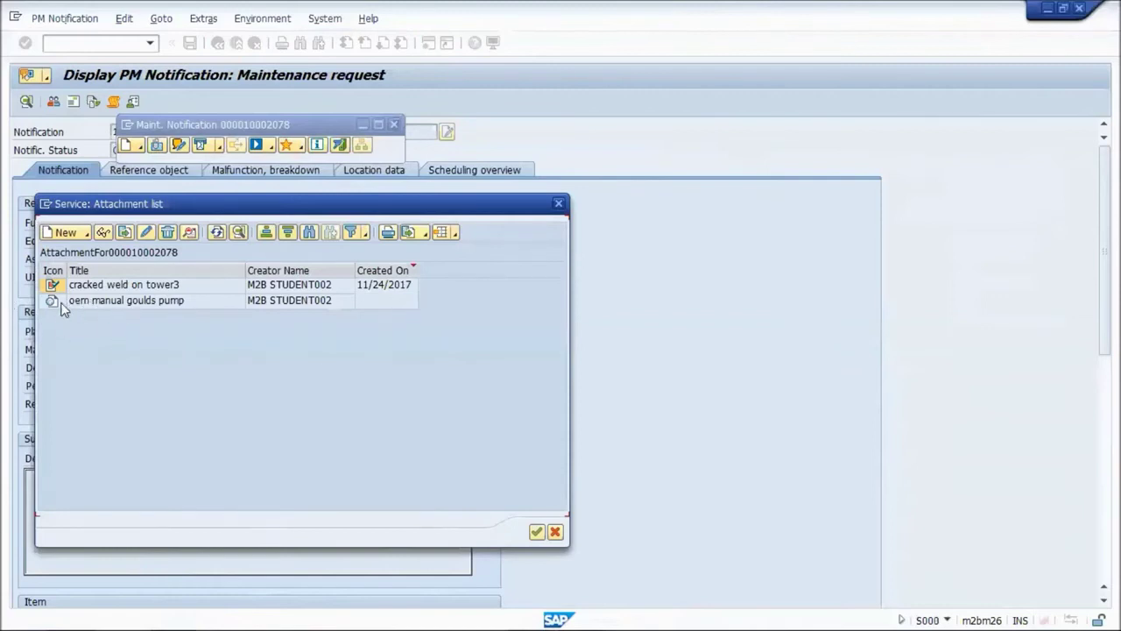
{"action": "left_click", "coordinate": [89, 305]}
{"action": "left_click", "coordinate": [92, 286]}
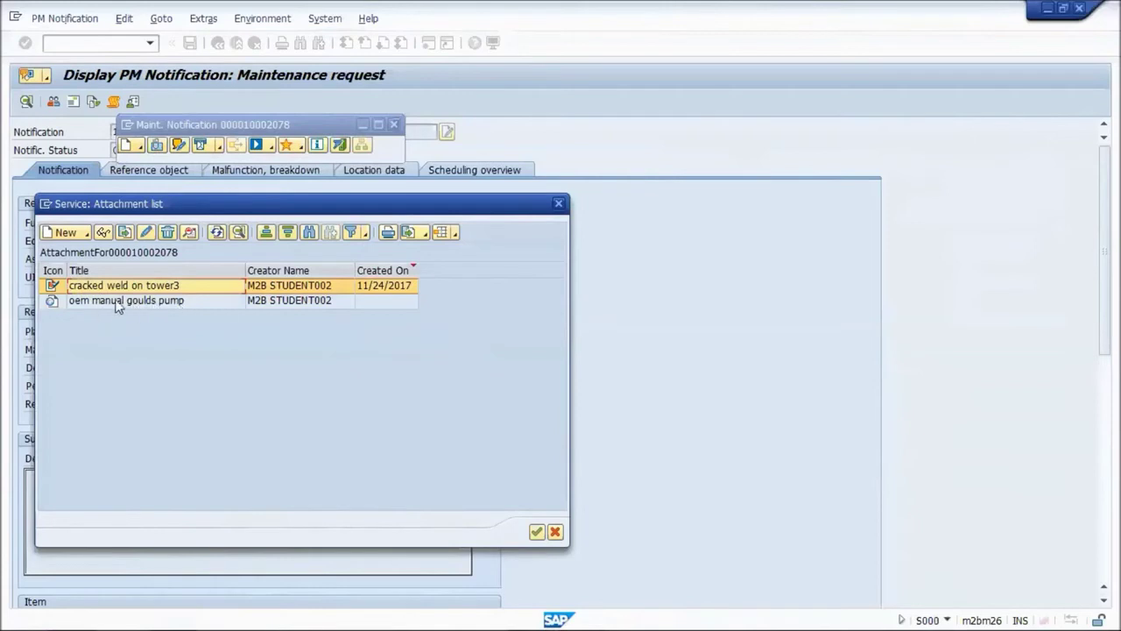
{"action": "double_click", "coordinate": [50, 284]}
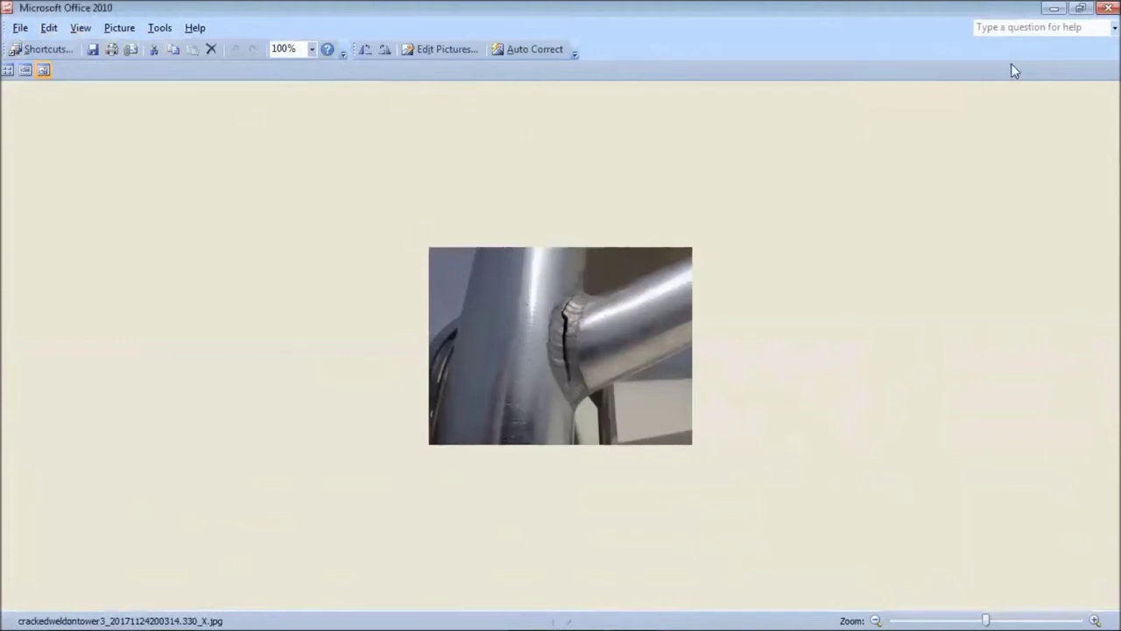
Close the picture viewer and delete the cracked weld on tower3 attachment.
{"action": "left_click", "coordinate": [1108, 7]}
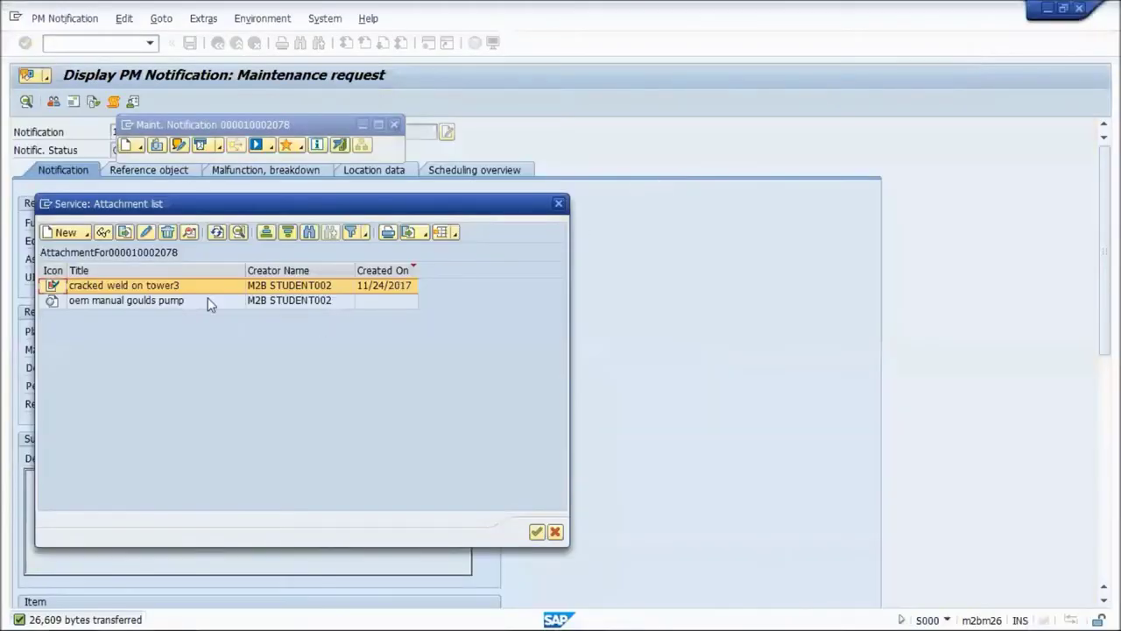
{"action": "left_click", "coordinate": [167, 231]}
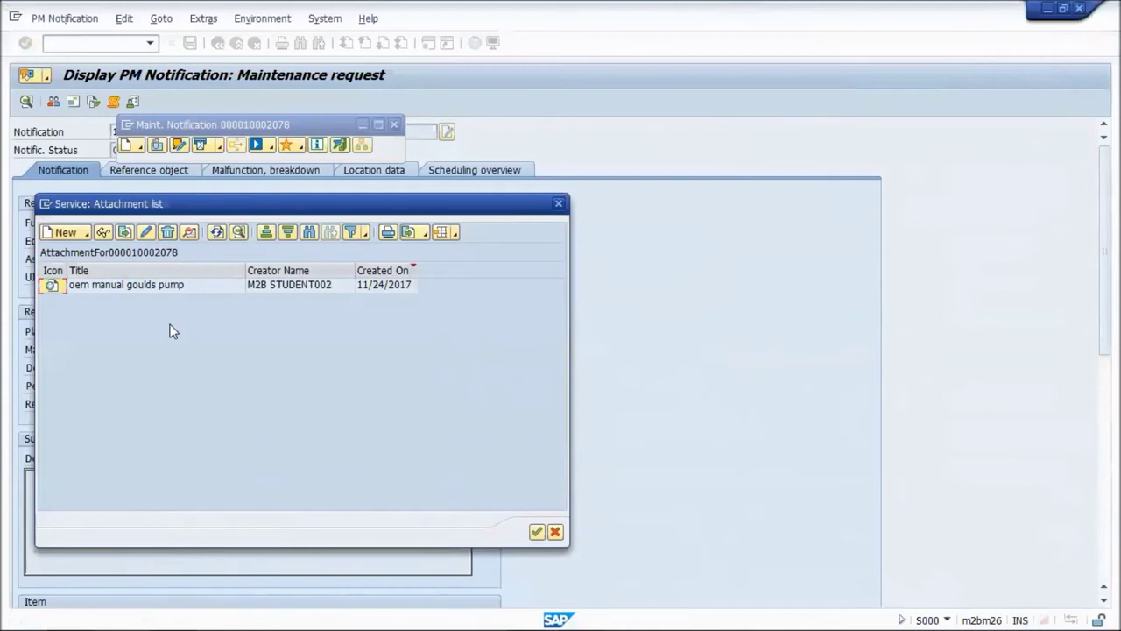
{"action": "key", "text": "alt+Tab"}
{"action": "key", "text": "alt+shift+Tab"}
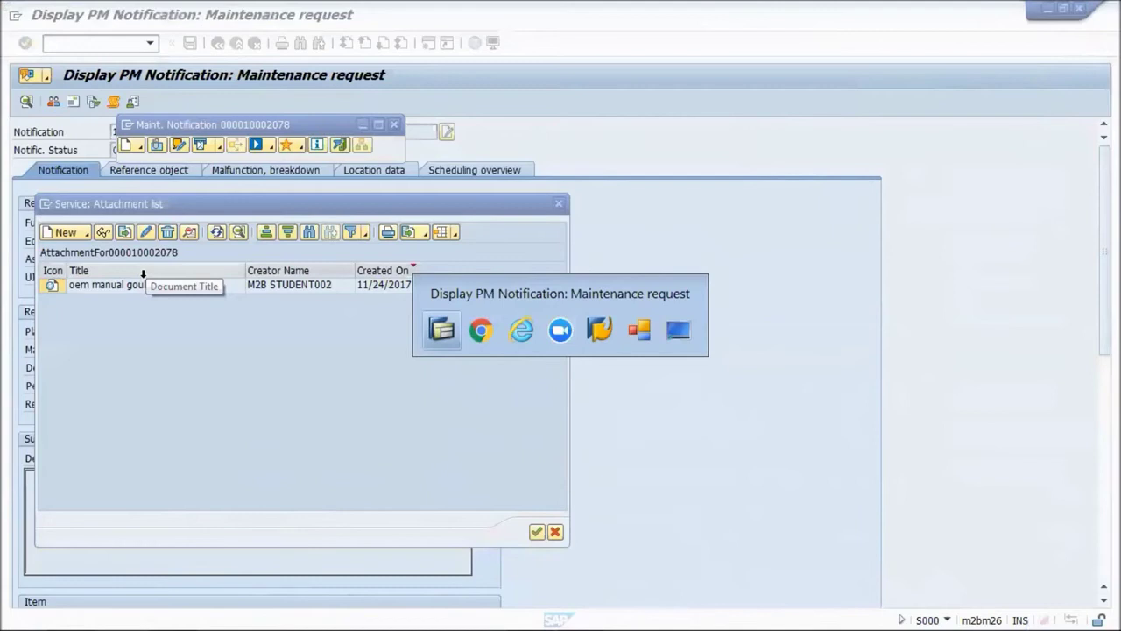
{"action": "left_click", "coordinate": [84, 234]}
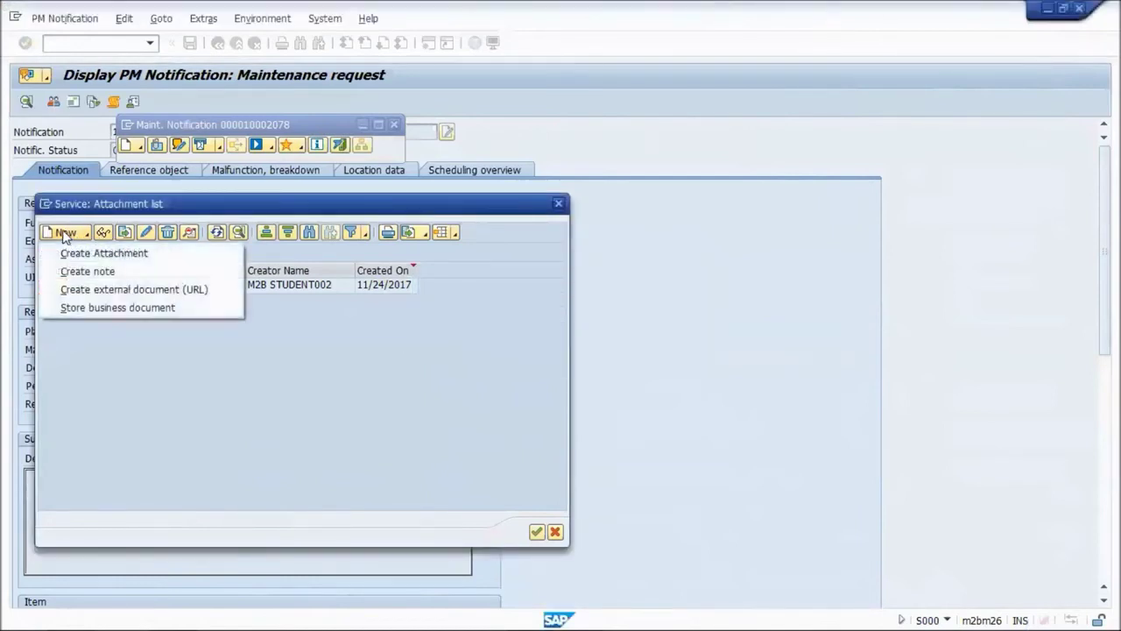
Import Pictures 2X4 Template.docx from the Desktop as a new attachment, allowing SAP file access.
{"action": "left_click", "coordinate": [84, 254]}
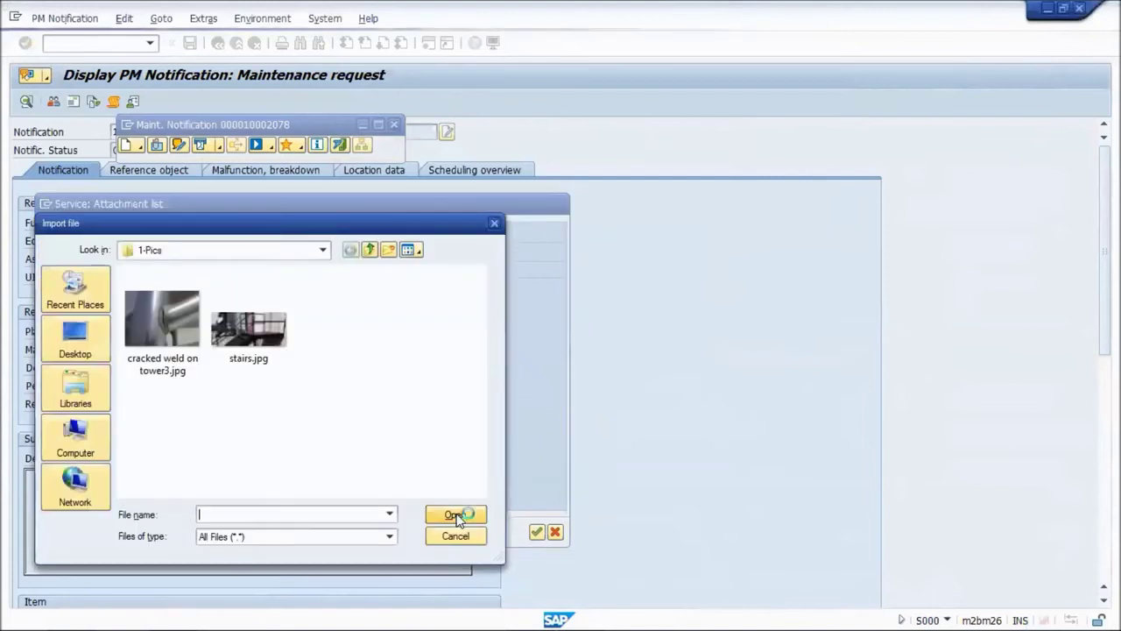
{"action": "left_click", "coordinate": [82, 341]}
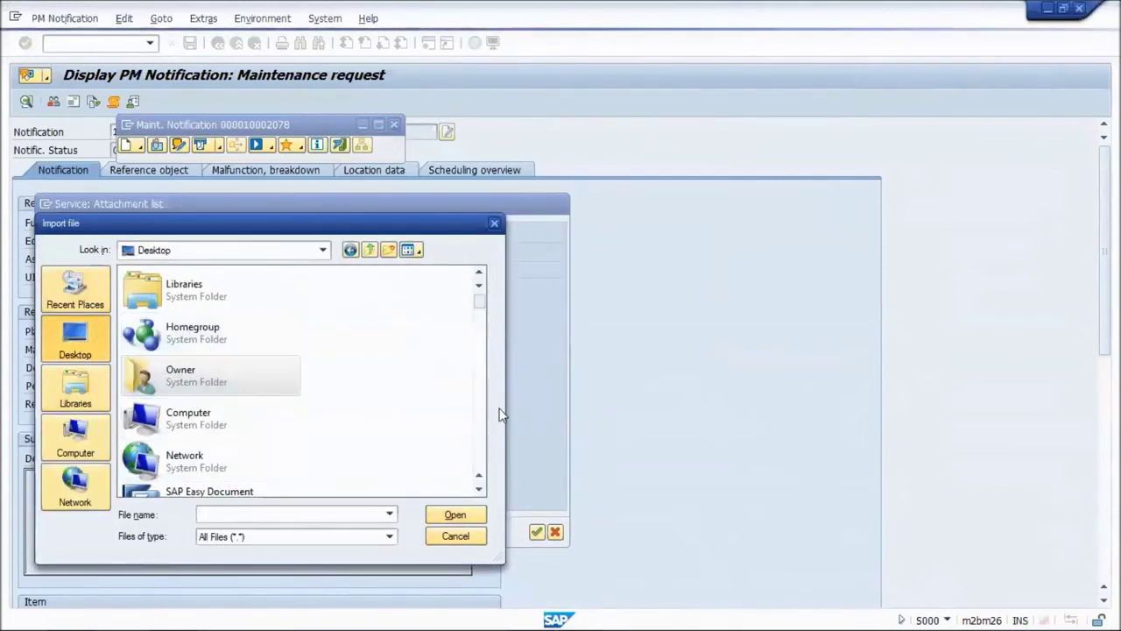
{"action": "left_click", "coordinate": [481, 437]}
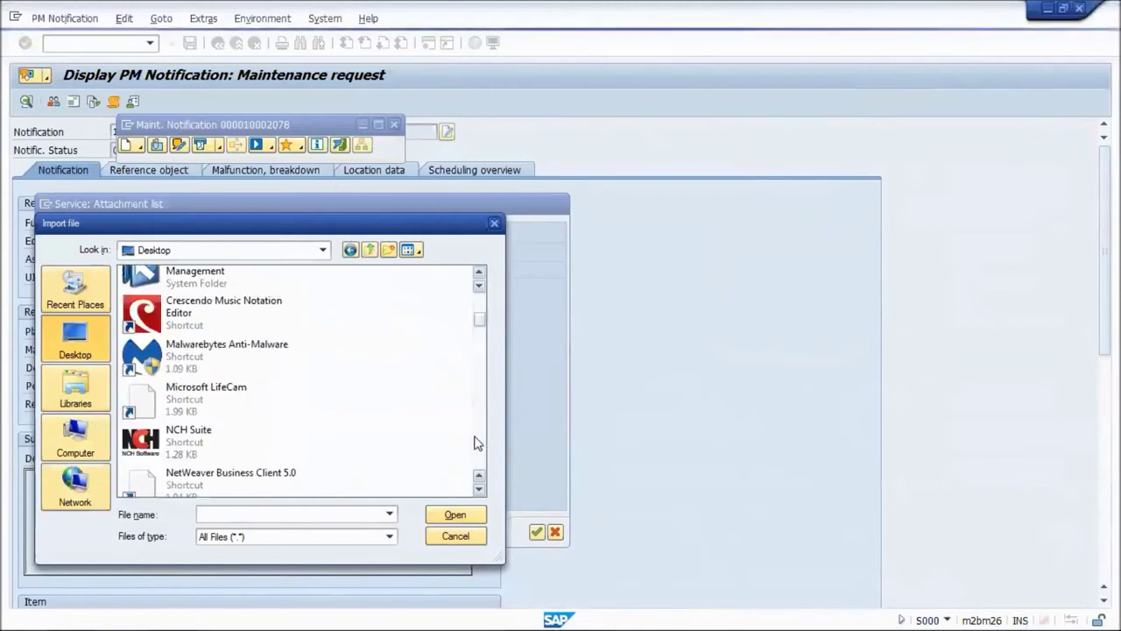
{"action": "left_click", "coordinate": [410, 252]}
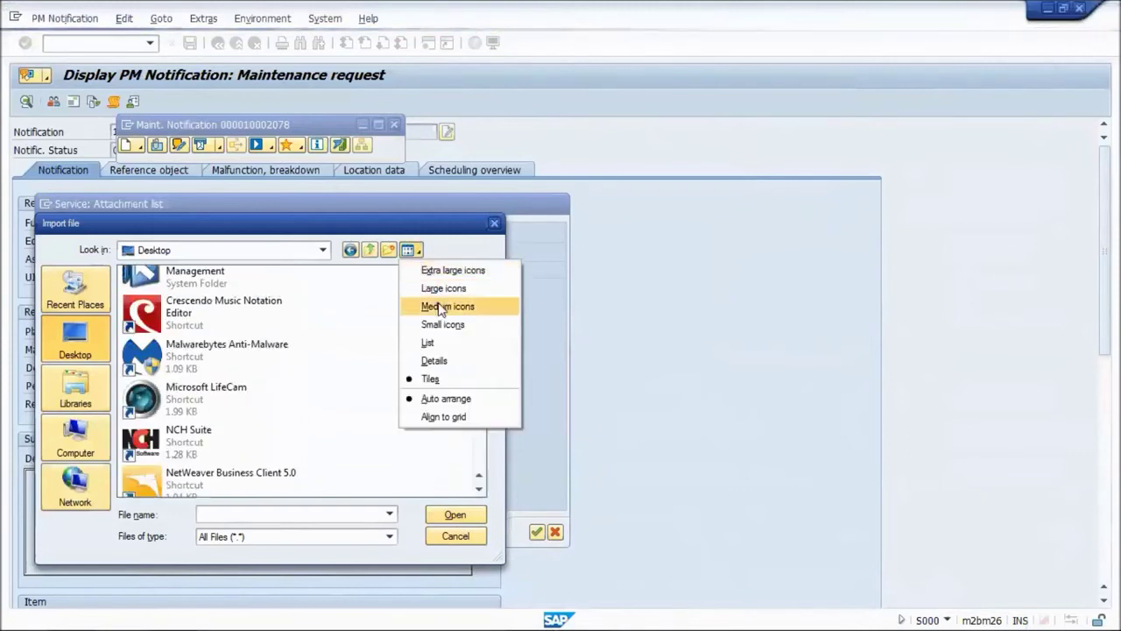
{"action": "left_click", "coordinate": [435, 361]}
{"action": "left_click", "coordinate": [417, 275]}
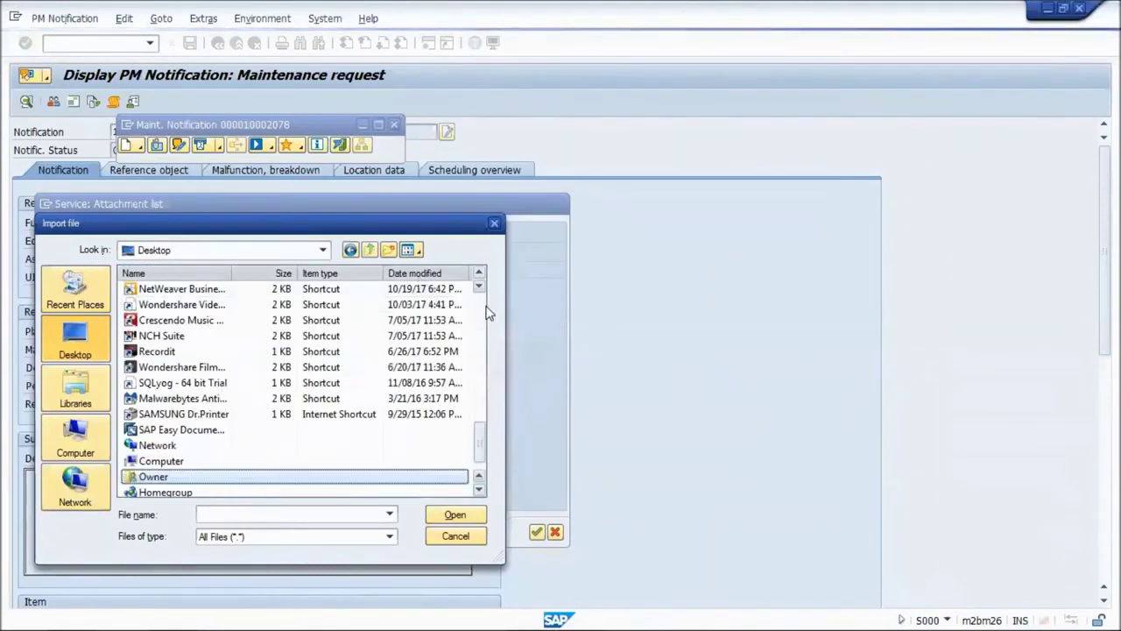
{"action": "scroll", "coordinate": [484, 311], "scroll_direction": "up", "scroll_amount": 6}
{"action": "scroll", "coordinate": [483, 298], "scroll_direction": "up", "scroll_amount": 5}
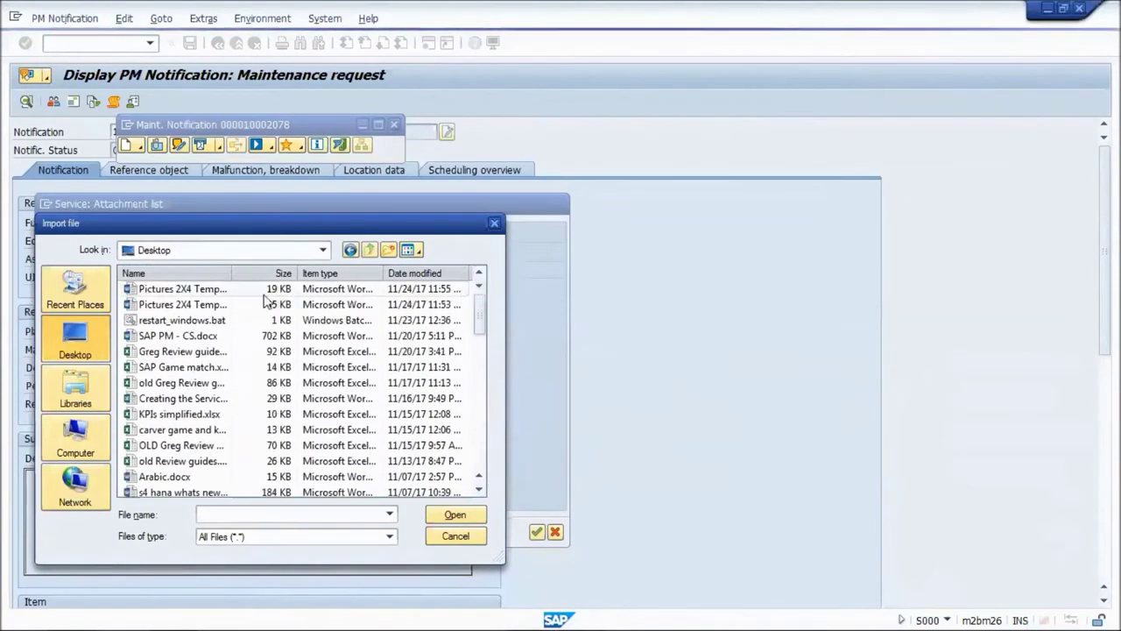
{"action": "left_click_drag", "start_coordinate": [231, 273], "coordinate": [316, 276]}
{"action": "left_click", "coordinate": [211, 289]}
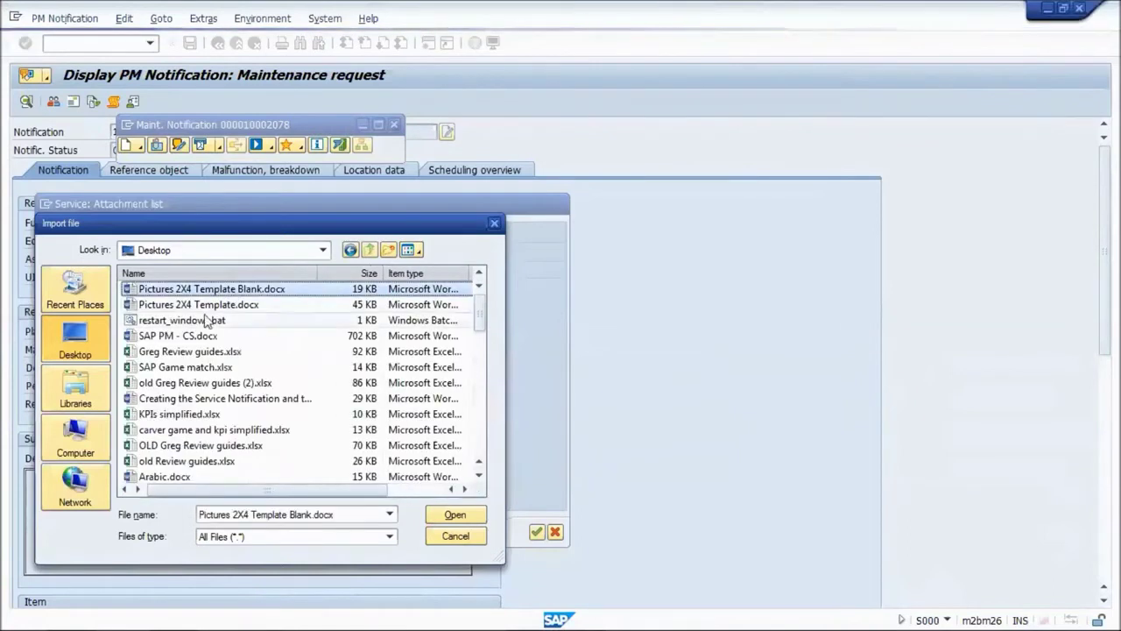
{"action": "double_click", "coordinate": [181, 307]}
{"action": "left_click", "coordinate": [137, 404]}
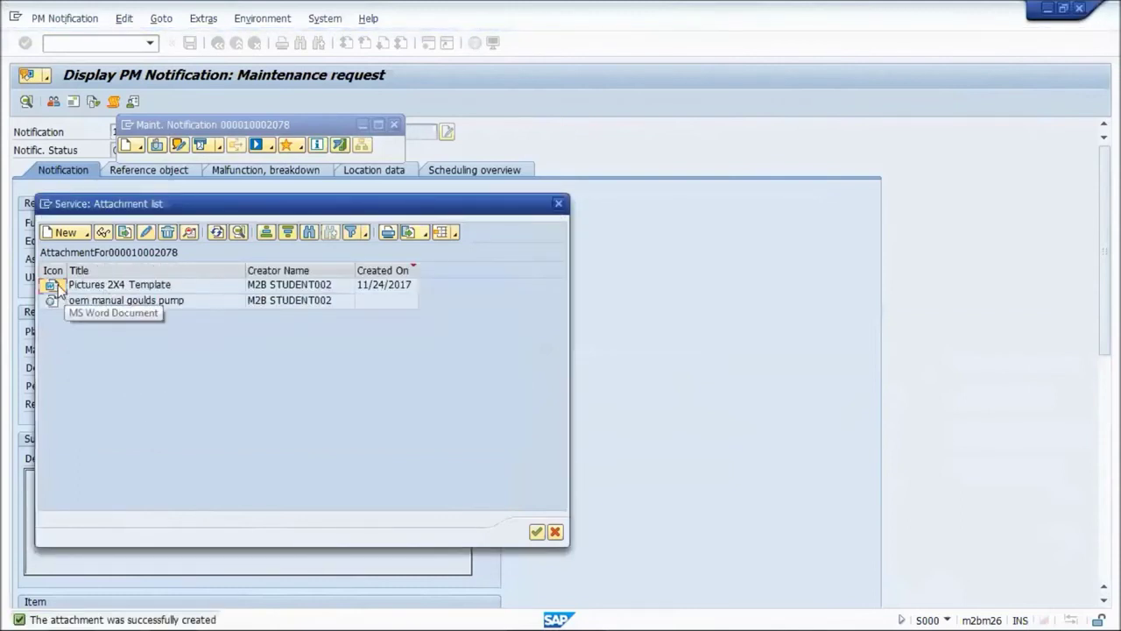
Open the Pictures 2X4 Template attachment in Word and click into the empty top-right table cell.
{"action": "double_click", "coordinate": [74, 289]}
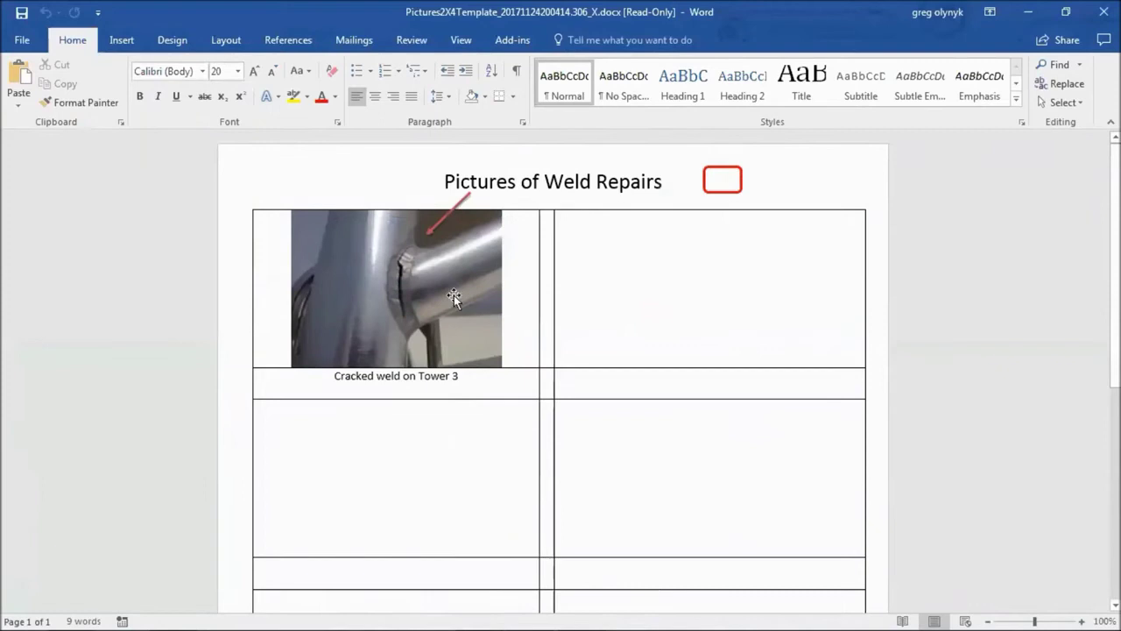
{"action": "left_click", "coordinate": [433, 283]}
{"action": "left_click", "coordinate": [671, 295]}
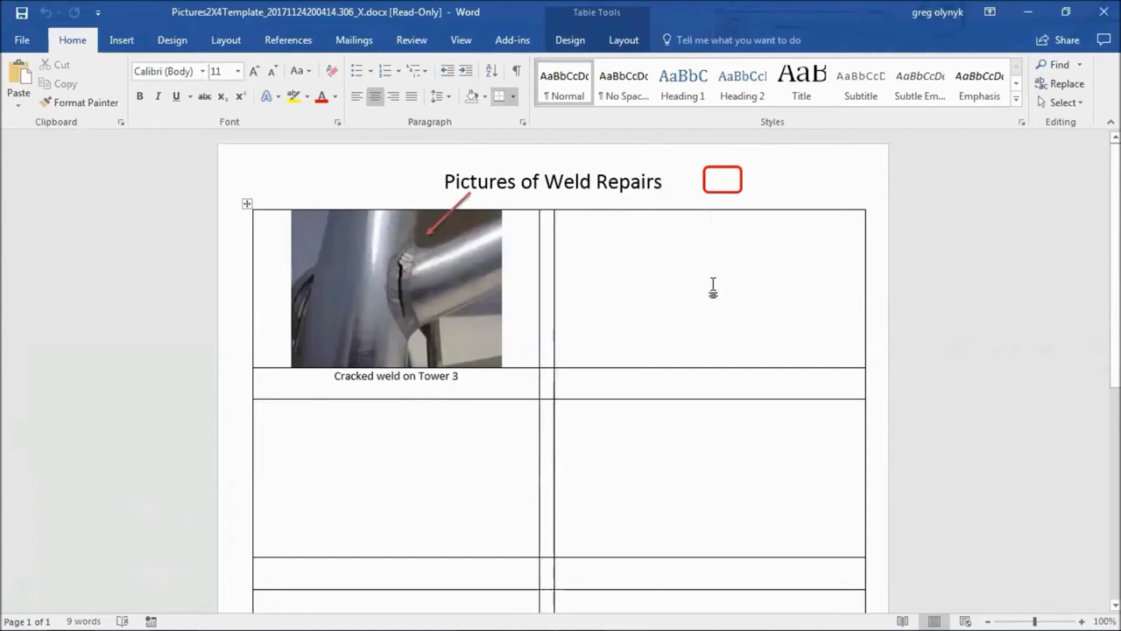
Insert stairs.jpg from the 1-Pics folder into the top-right cell and caption it 'Stair cracked weld'.
{"action": "left_click", "coordinate": [121, 42]}
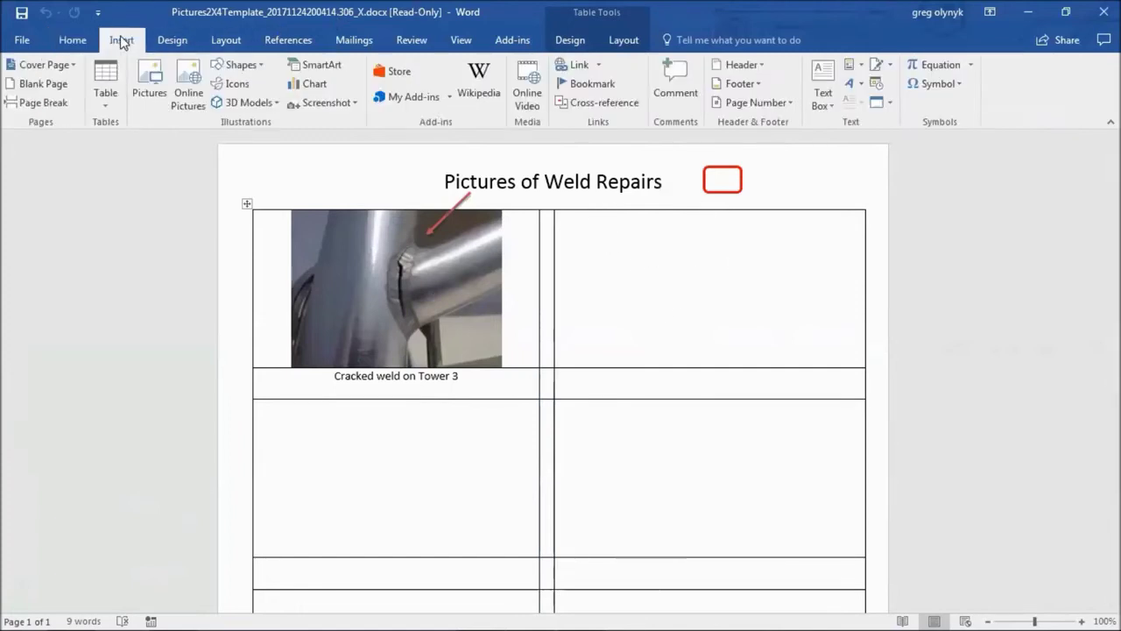
{"action": "left_click", "coordinate": [150, 84]}
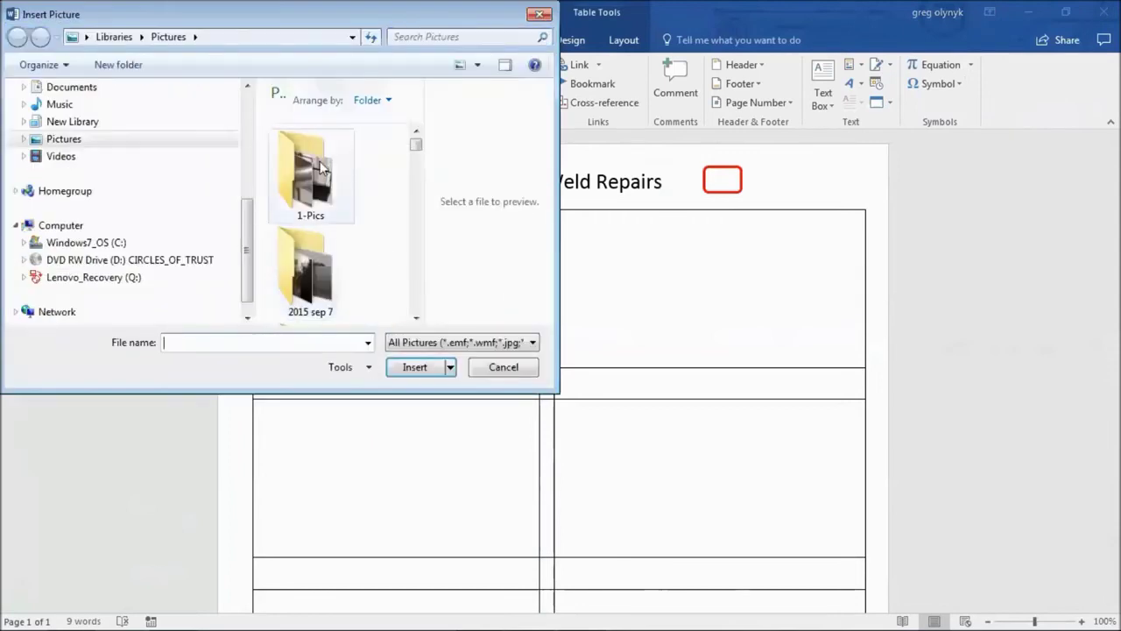
{"action": "double_click", "coordinate": [321, 168]}
{"action": "double_click", "coordinate": [314, 250]}
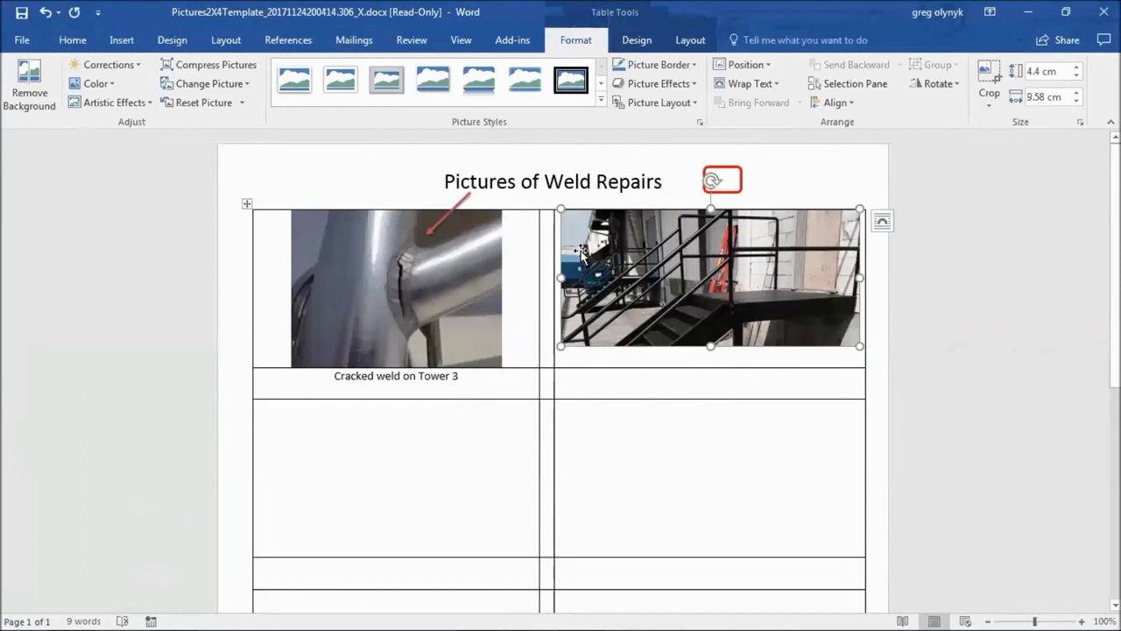
{"action": "left_click", "coordinate": [601, 421]}
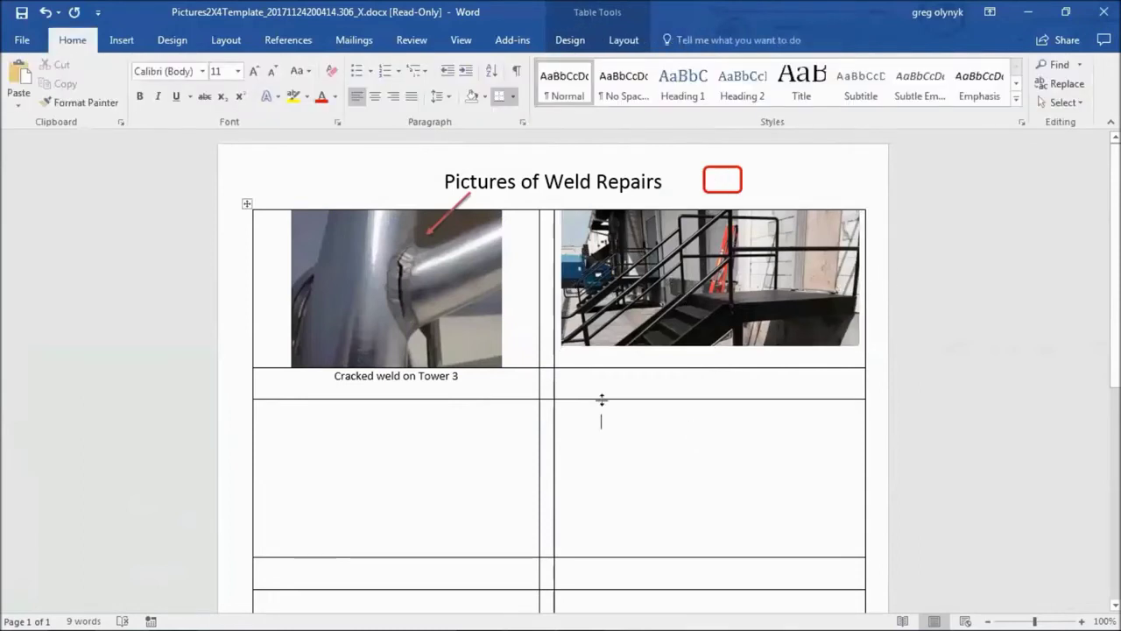
{"action": "left_click", "coordinate": [660, 384]}
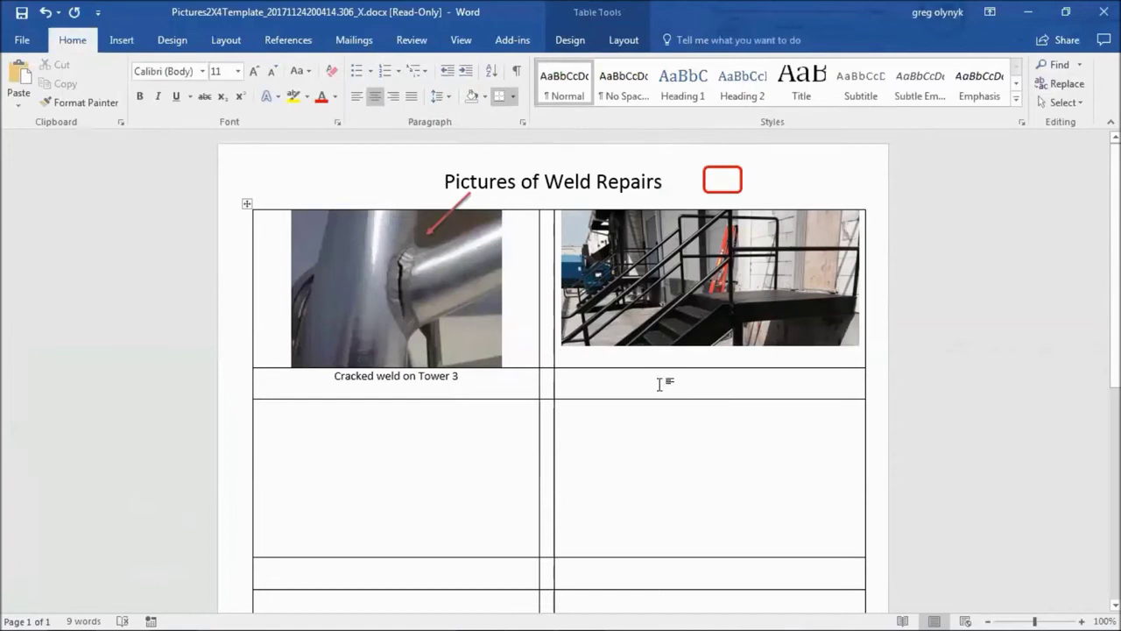
{"action": "type", "text": "Sta"}
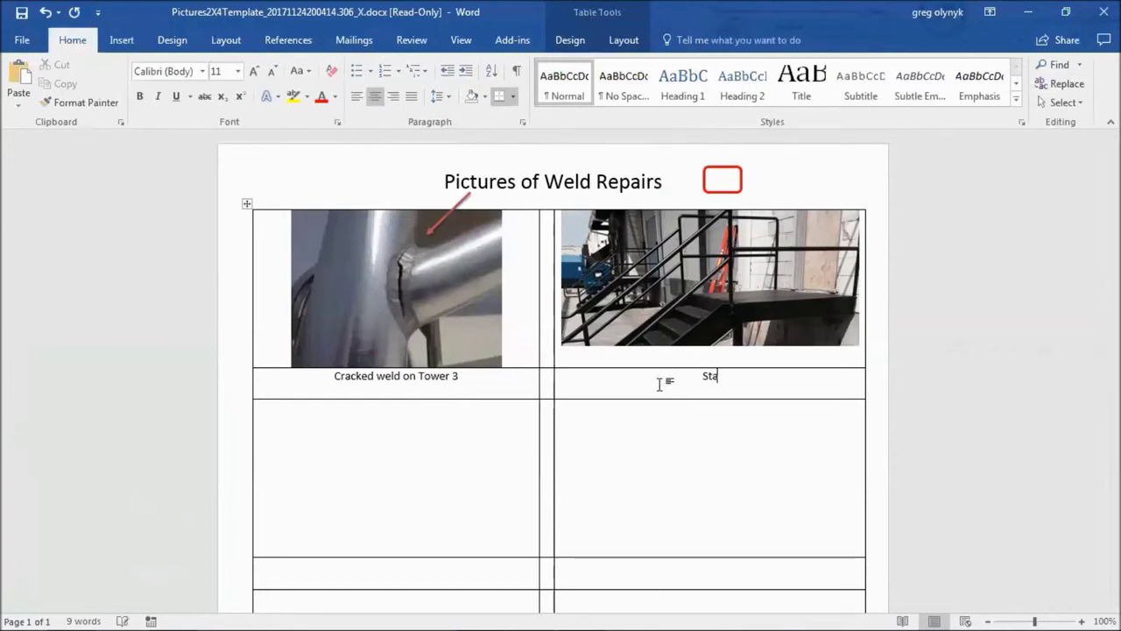
{"action": "type", "text": "ir cracked"}
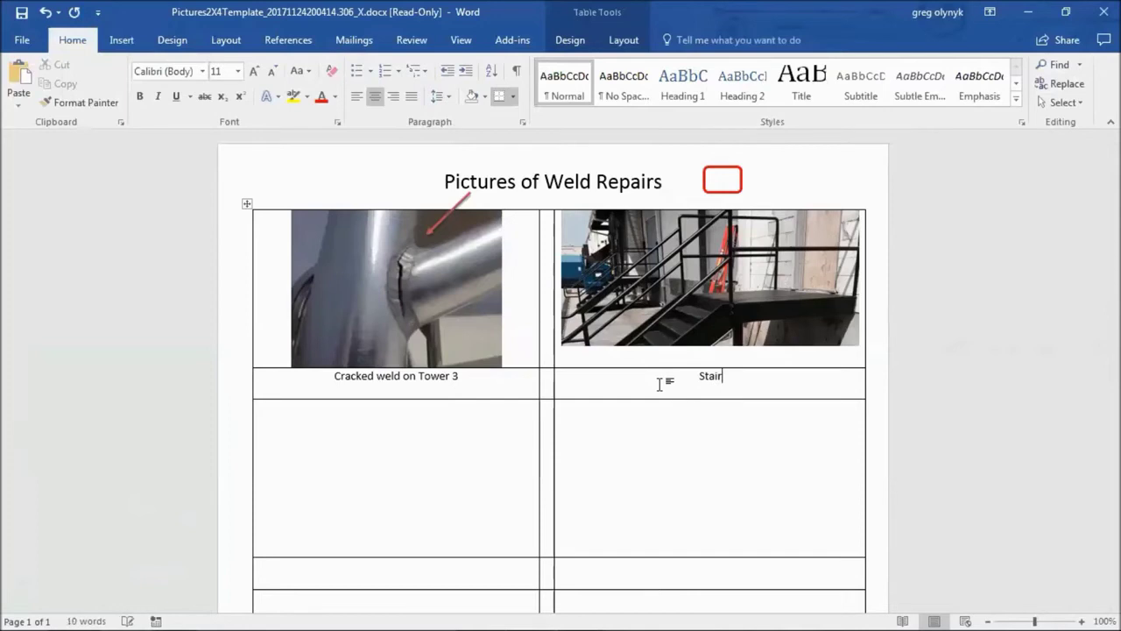
{"action": "type", "text": " wel"}
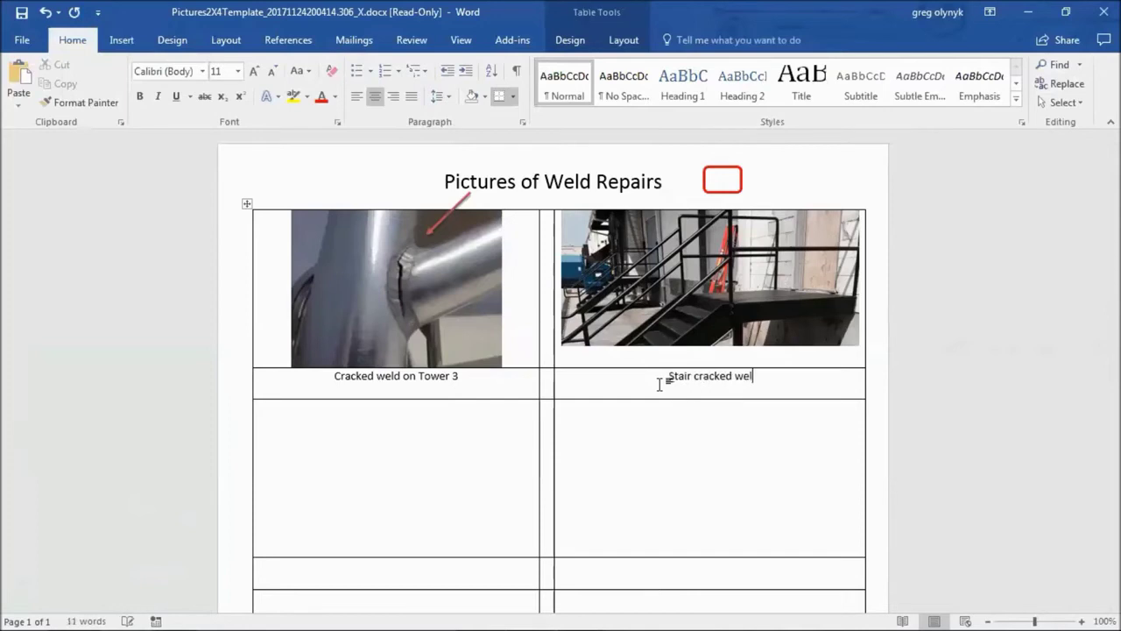
{"action": "type", "text": "d"}
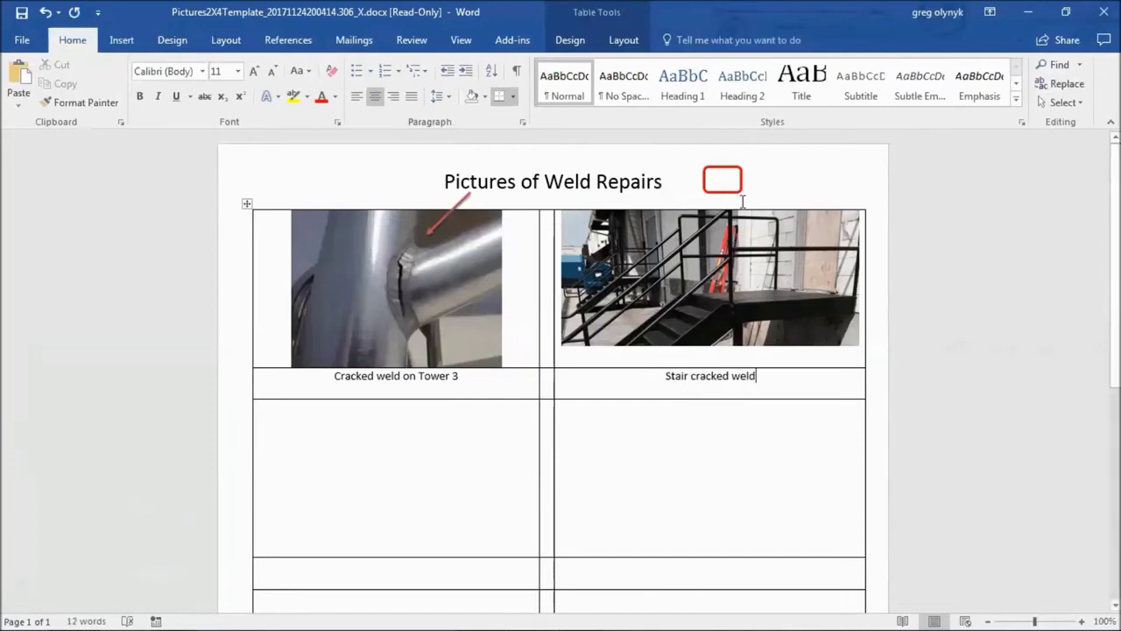
Place the red box on the stair photo's weld with a shortened red arrow below pointing up at it.
{"action": "mouse_move", "coordinate": [736, 184]}
{"action": "left_mouse_down"}
{"action": "mouse_move", "coordinate": [696, 280]}
{"action": "mouse_move", "coordinate": [700, 315]}
{"action": "mouse_move", "coordinate": [734, 324]}
{"action": "mouse_move", "coordinate": [675, 313]}
{"action": "mouse_move", "coordinate": [658, 204]}
{"action": "mouse_move", "coordinate": [656, 306]}
{"action": "mouse_move", "coordinate": [676, 322]}
{"action": "left_mouse_up"}
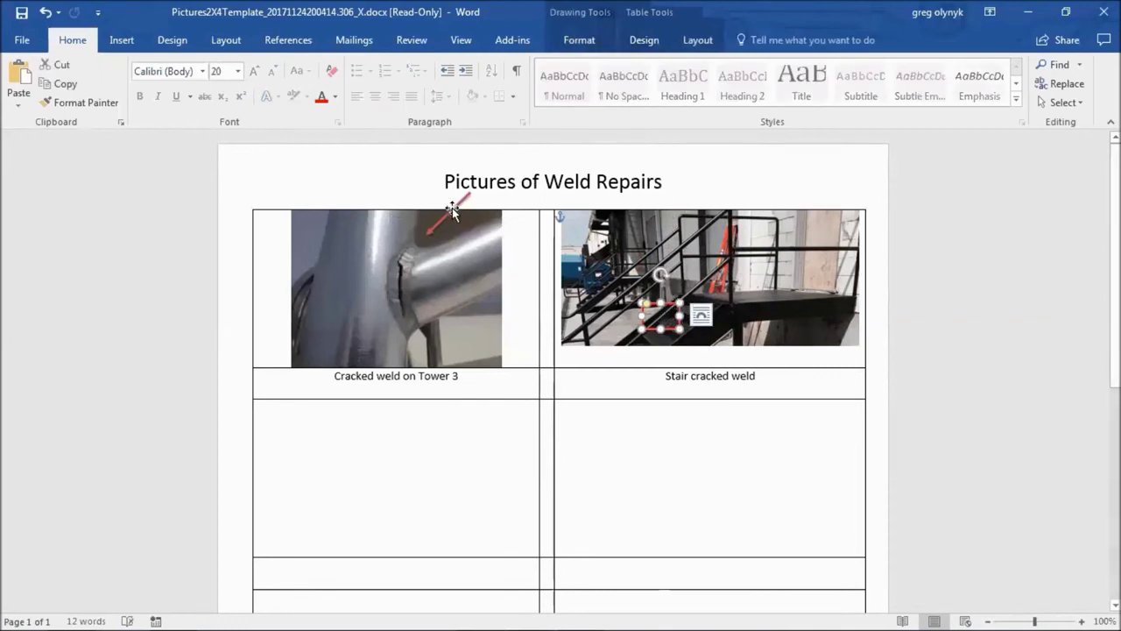
{"action": "left_click_drag", "start_coordinate": [452, 210], "coordinate": [723, 279]}
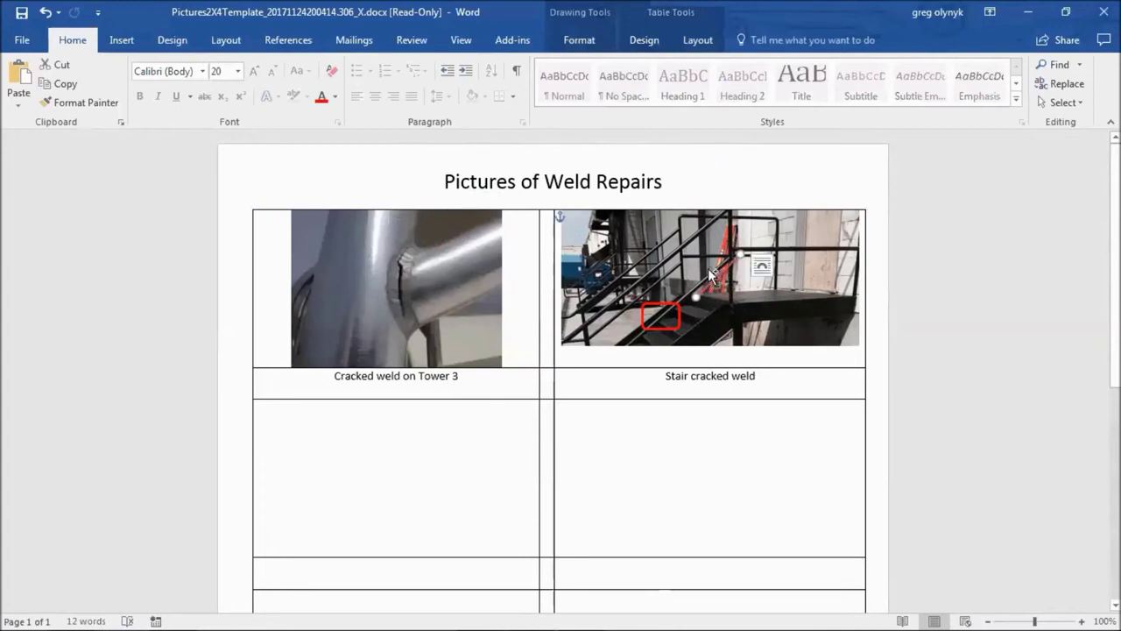
{"action": "left_click_drag", "start_coordinate": [711, 277], "coordinate": [450, 232]}
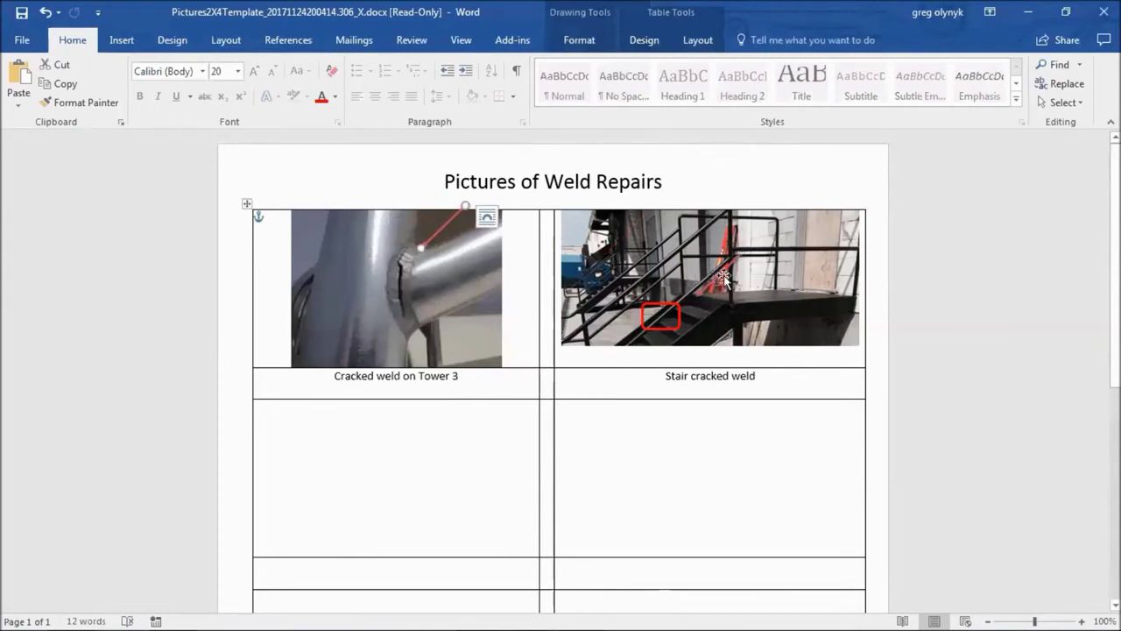
{"action": "left_click_drag", "start_coordinate": [720, 276], "coordinate": [688, 440]}
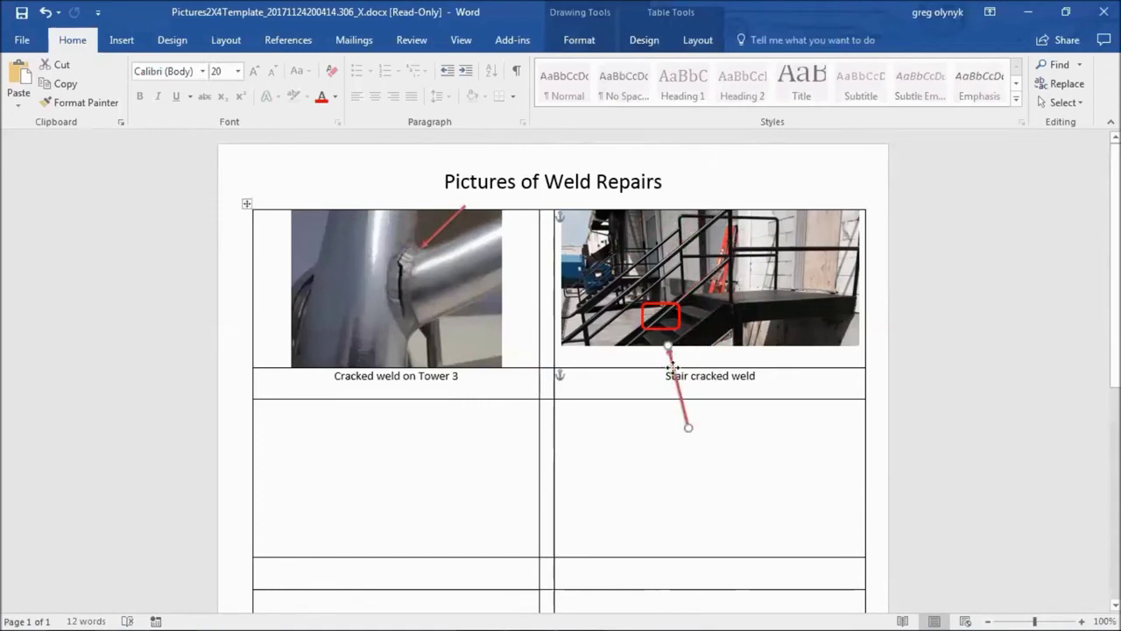
{"action": "left_click_drag", "start_coordinate": [671, 376], "coordinate": [663, 364]}
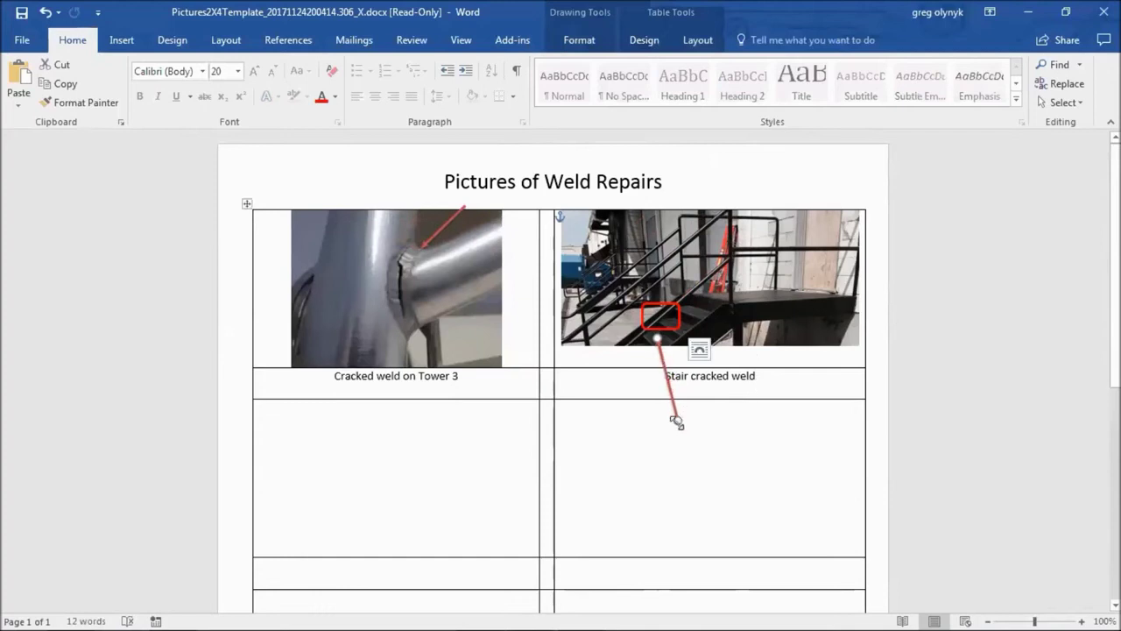
{"action": "left_click_drag", "start_coordinate": [677, 423], "coordinate": [644, 403]}
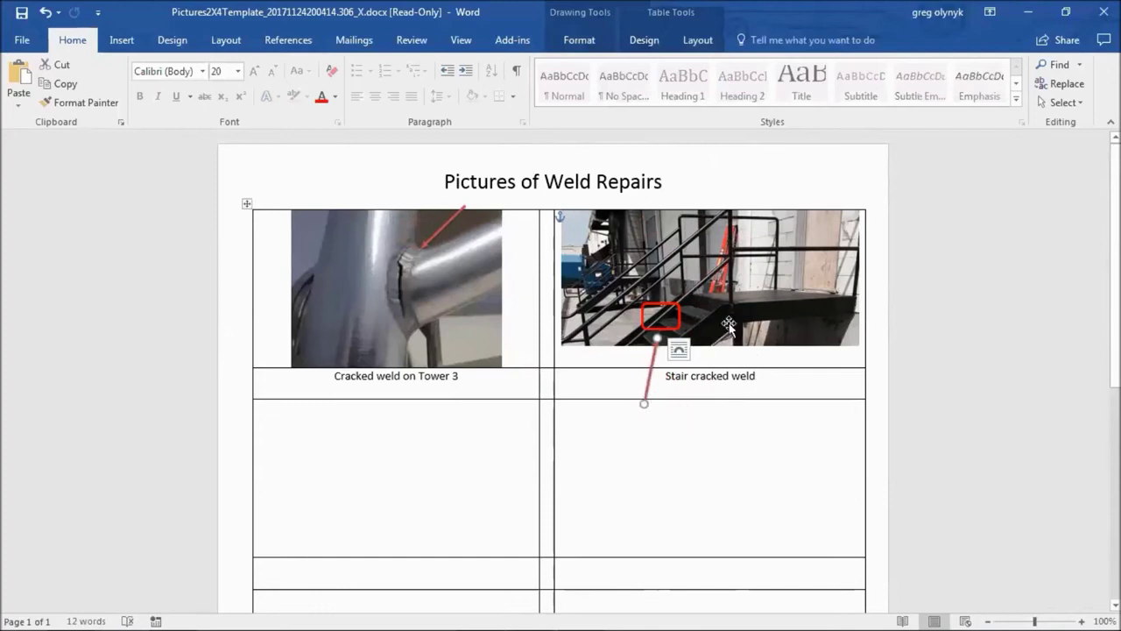
{"action": "left_click", "coordinate": [609, 427]}
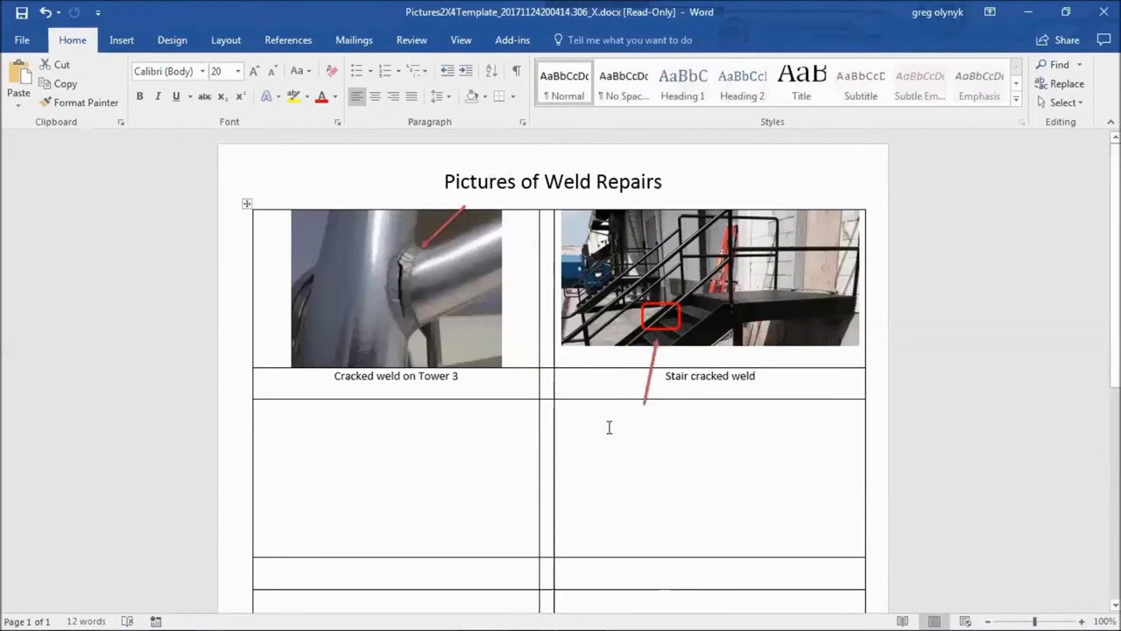
{"action": "scroll", "coordinate": [609, 428], "scroll_direction": "down", "scroll_amount": 5}
{"action": "scroll", "coordinate": [609, 427], "scroll_direction": "up", "scroll_amount": 5}
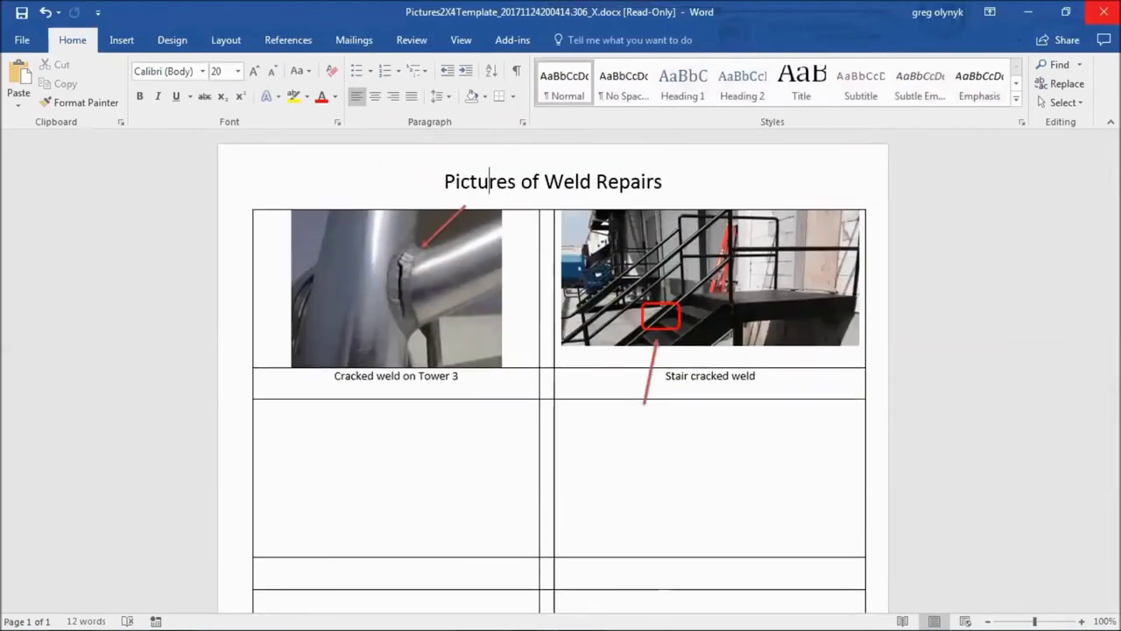
Save the annotated document to the Desktop instead of the SAP GUI folder, close Word, and reopen the Pictures 2X4 Template attachment.
{"action": "left_click", "coordinate": [1102, 13]}
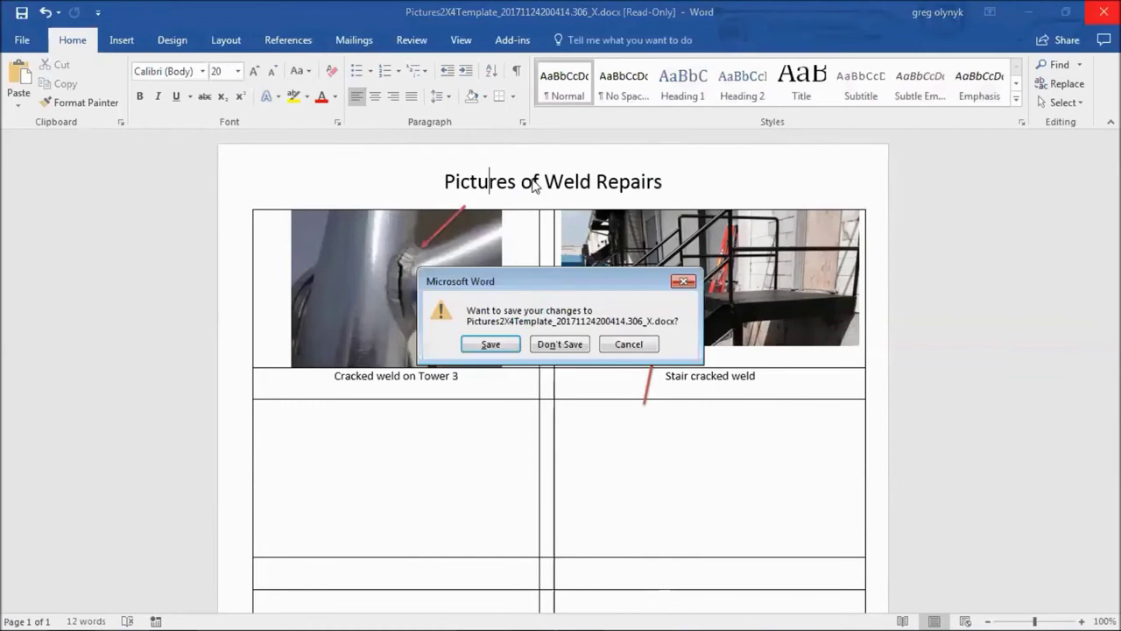
{"action": "left_click", "coordinate": [480, 347]}
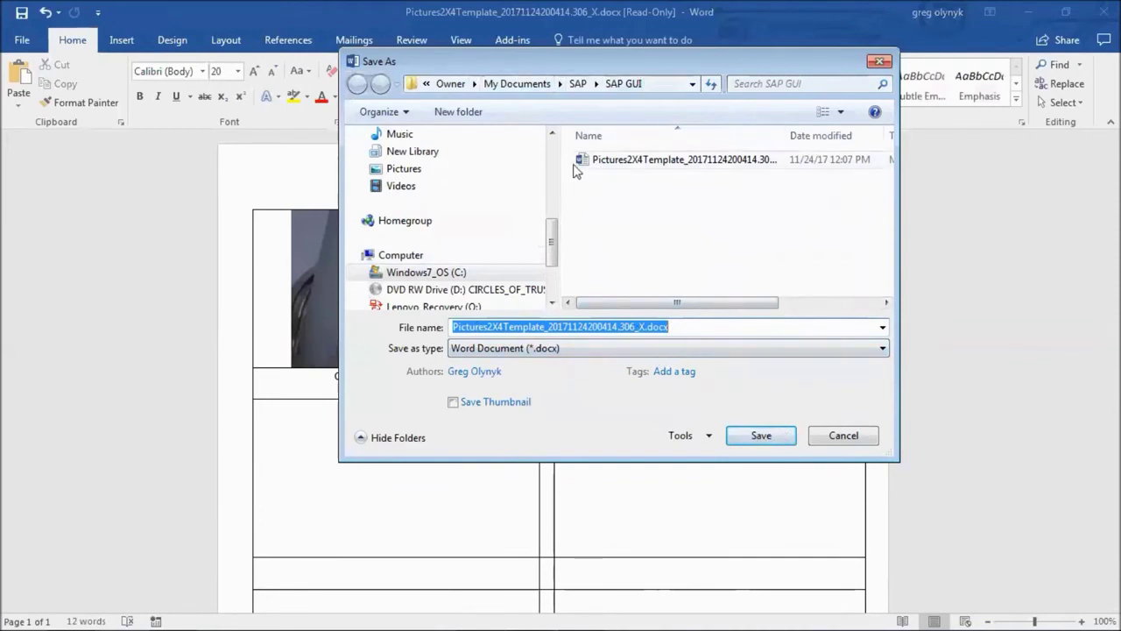
{"action": "left_click", "coordinate": [833, 445]}
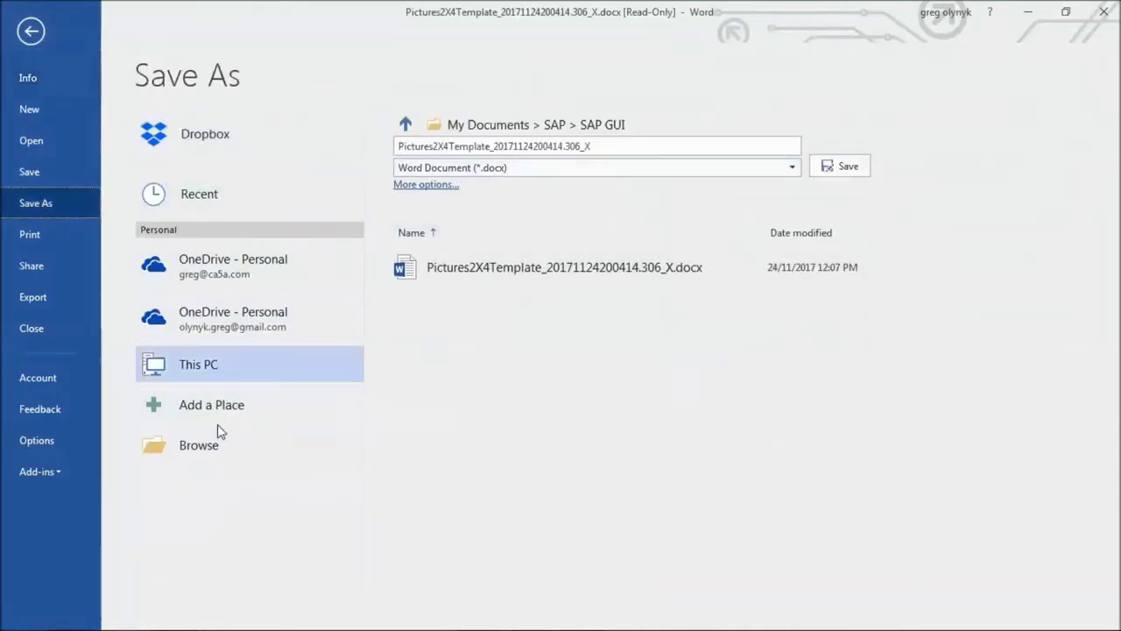
{"action": "left_click", "coordinate": [194, 451]}
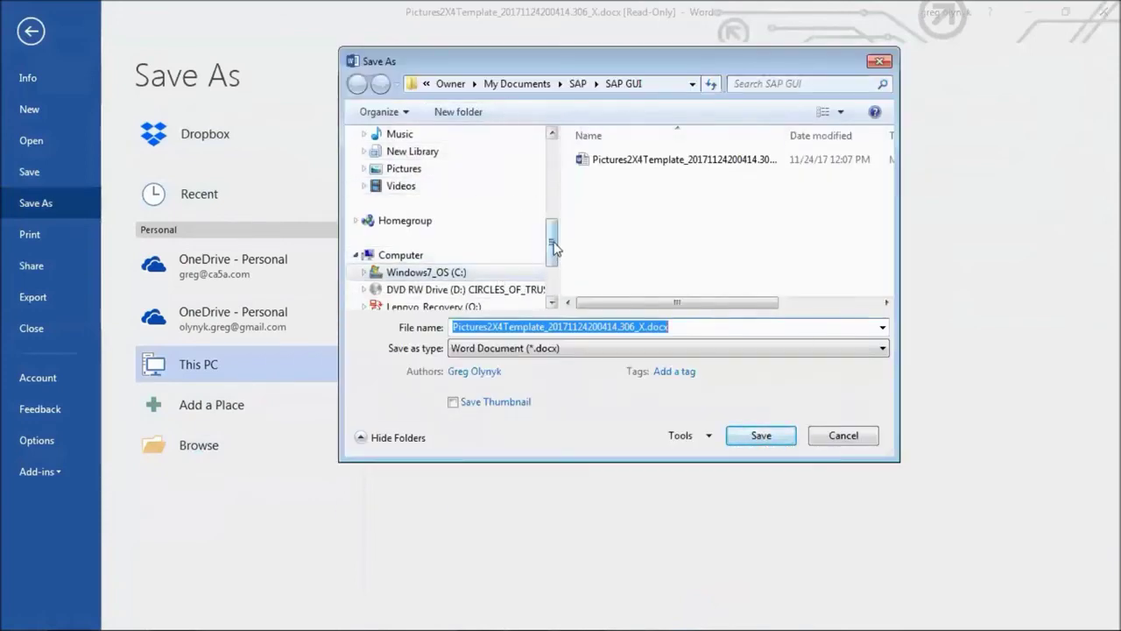
{"action": "left_click_drag", "start_coordinate": [558, 253], "coordinate": [531, 167]}
{"action": "left_click", "coordinate": [440, 198]}
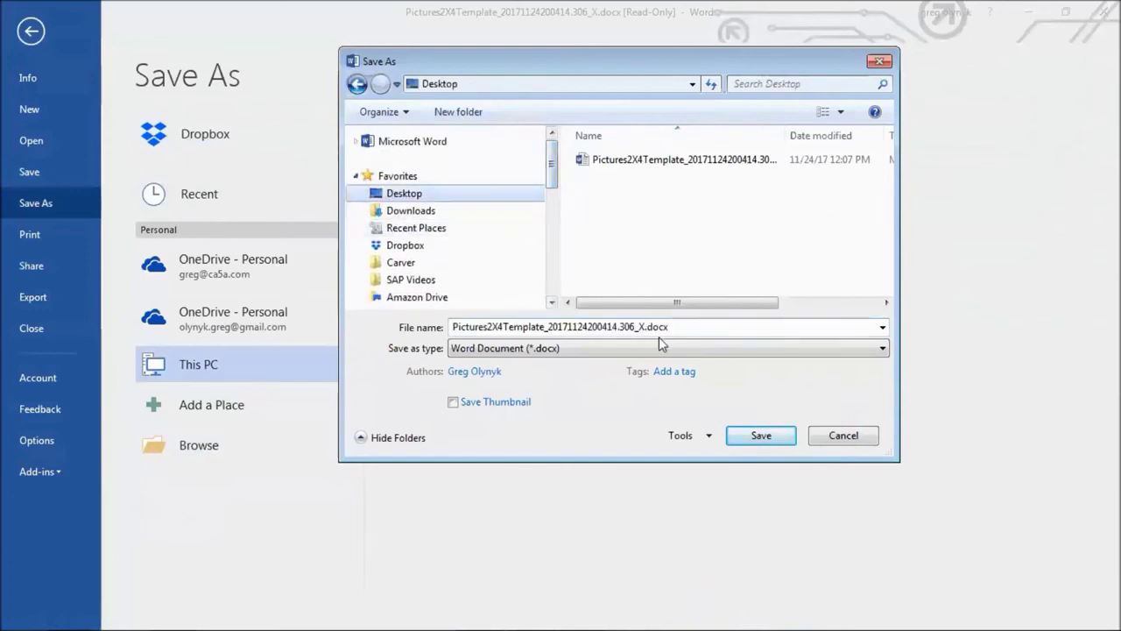
{"action": "left_click", "coordinate": [778, 438]}
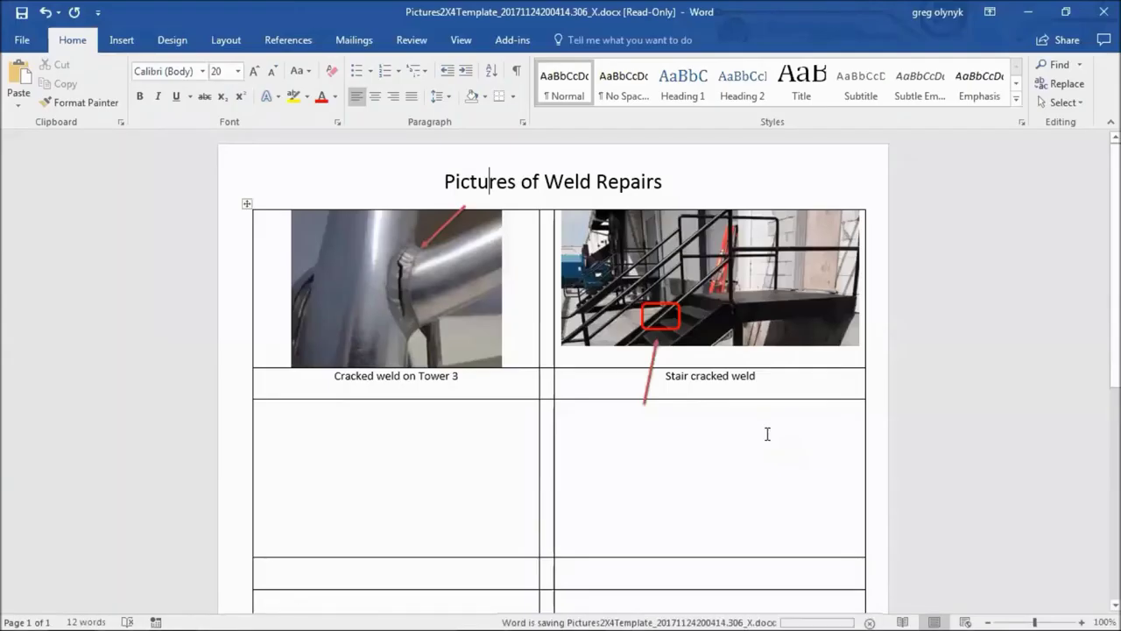
{"action": "left_click", "coordinate": [1102, 12]}
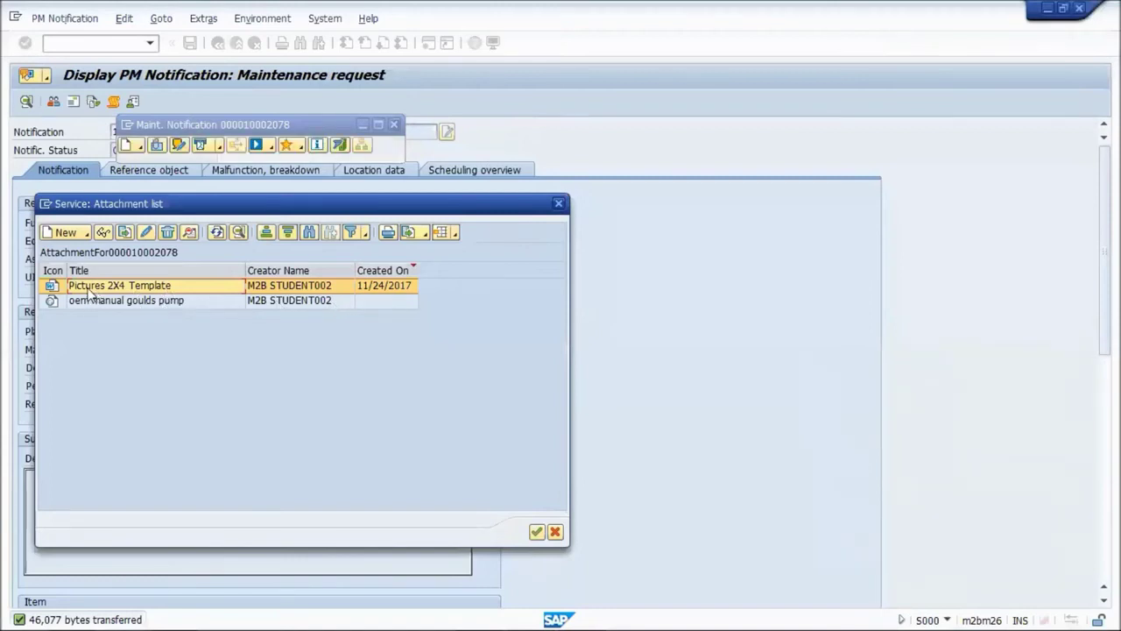
{"action": "double_click", "coordinate": [88, 292]}
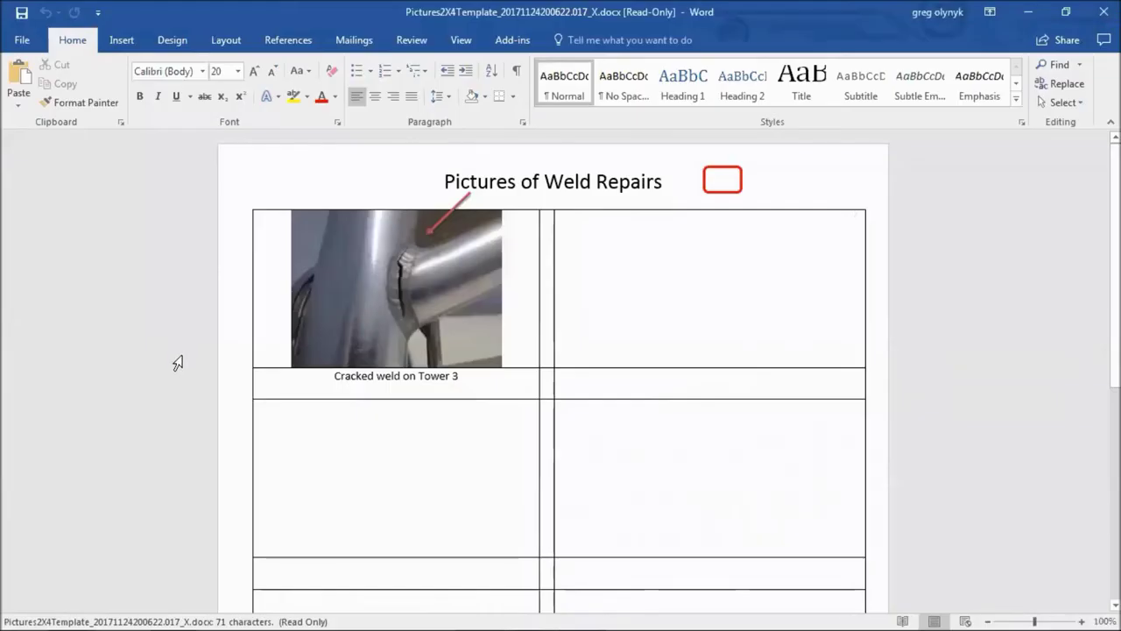
Delete the Pictures 2X4 Template attachment, attach the updated weld-pictures docx, and open it to check.
{"action": "left_click", "coordinate": [1103, 12]}
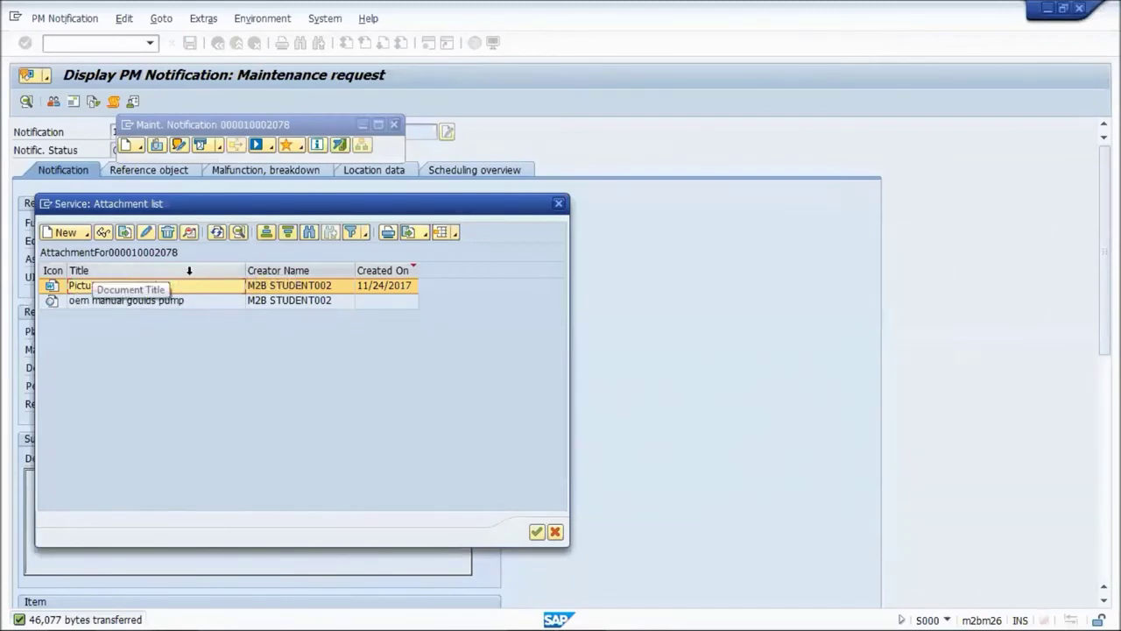
{"action": "left_click", "coordinate": [169, 237]}
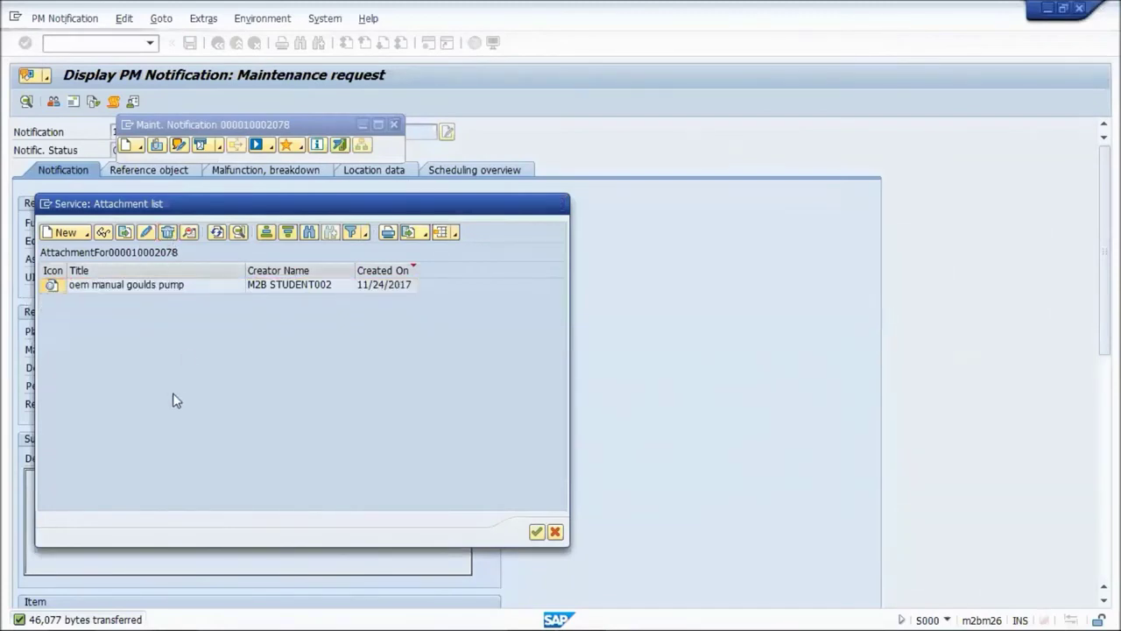
{"action": "left_click", "coordinate": [77, 232]}
{"action": "left_click", "coordinate": [103, 253]}
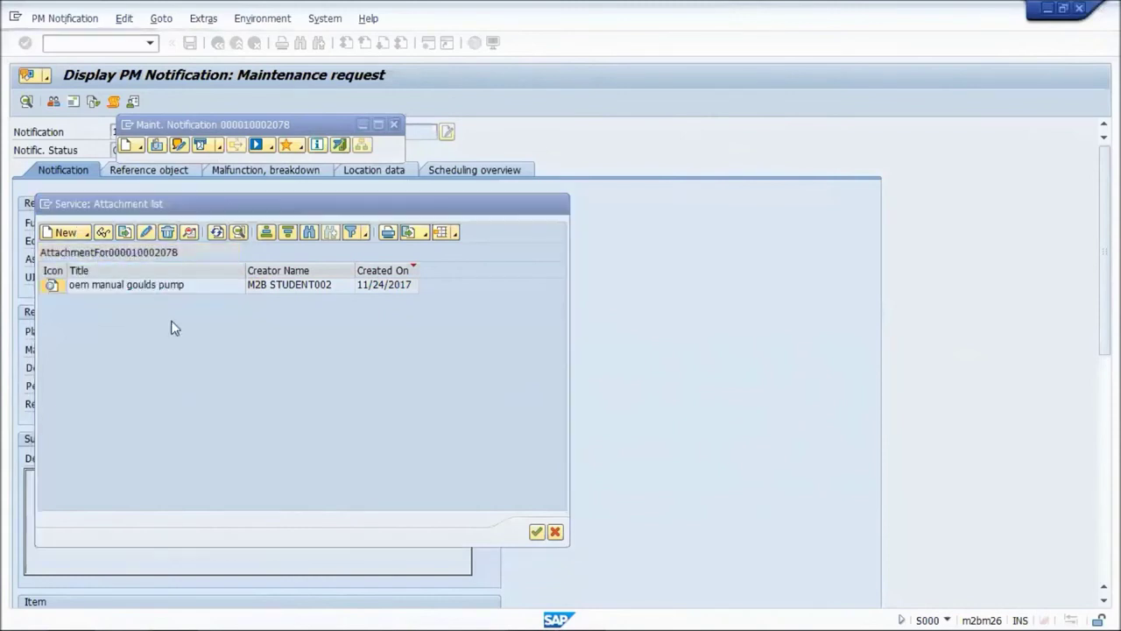
{"action": "double_click", "coordinate": [225, 288]}
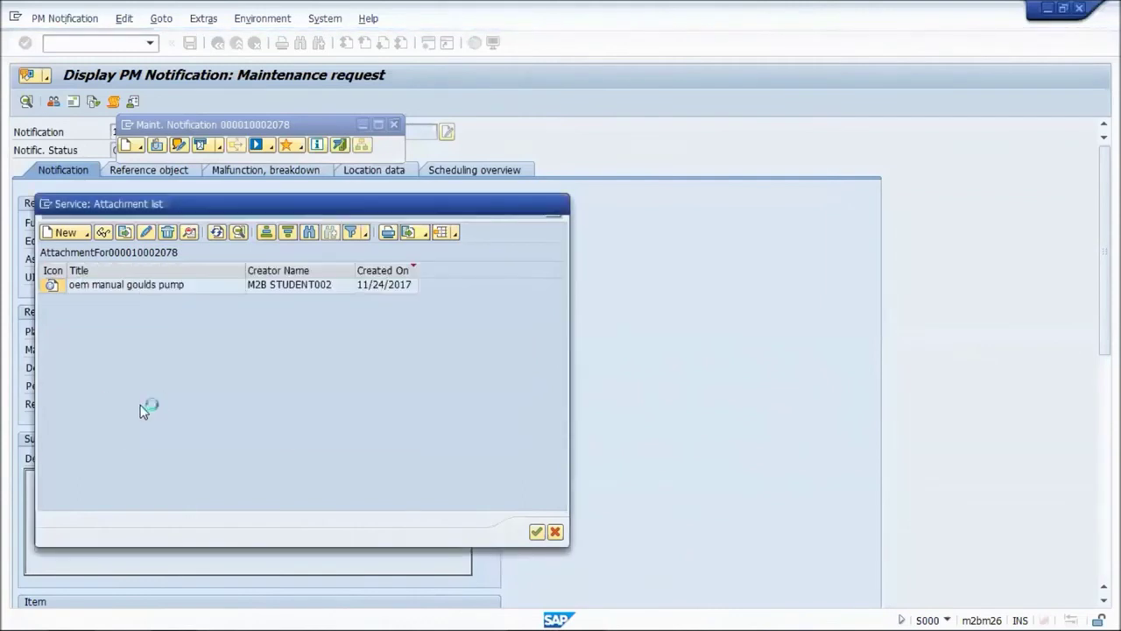
{"action": "left_click", "coordinate": [136, 406]}
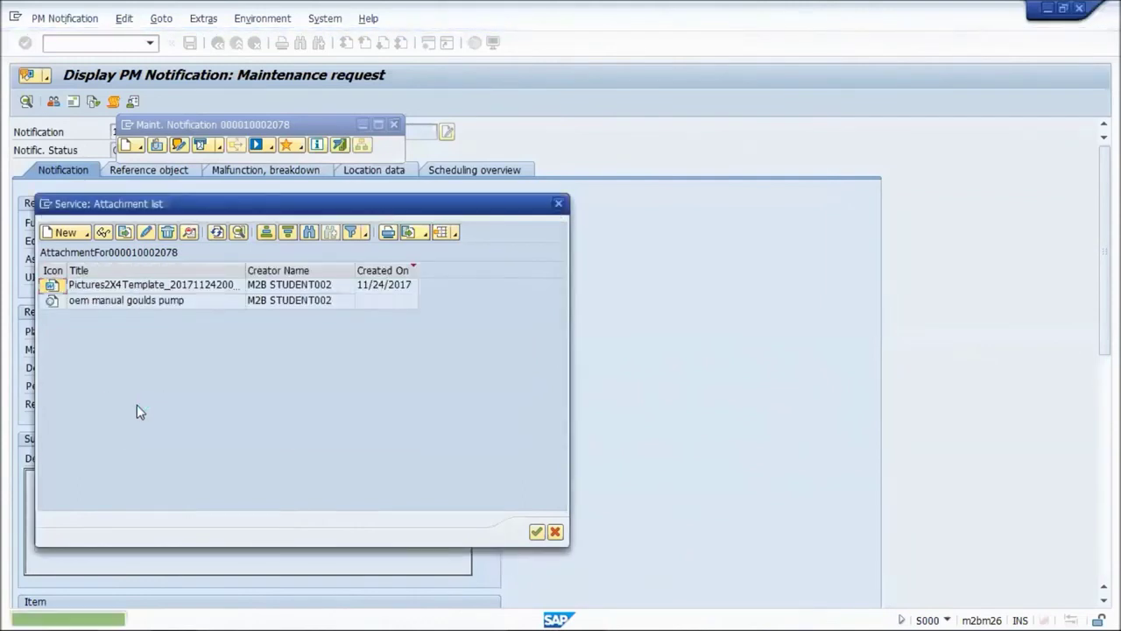
{"action": "left_click", "coordinate": [107, 290]}
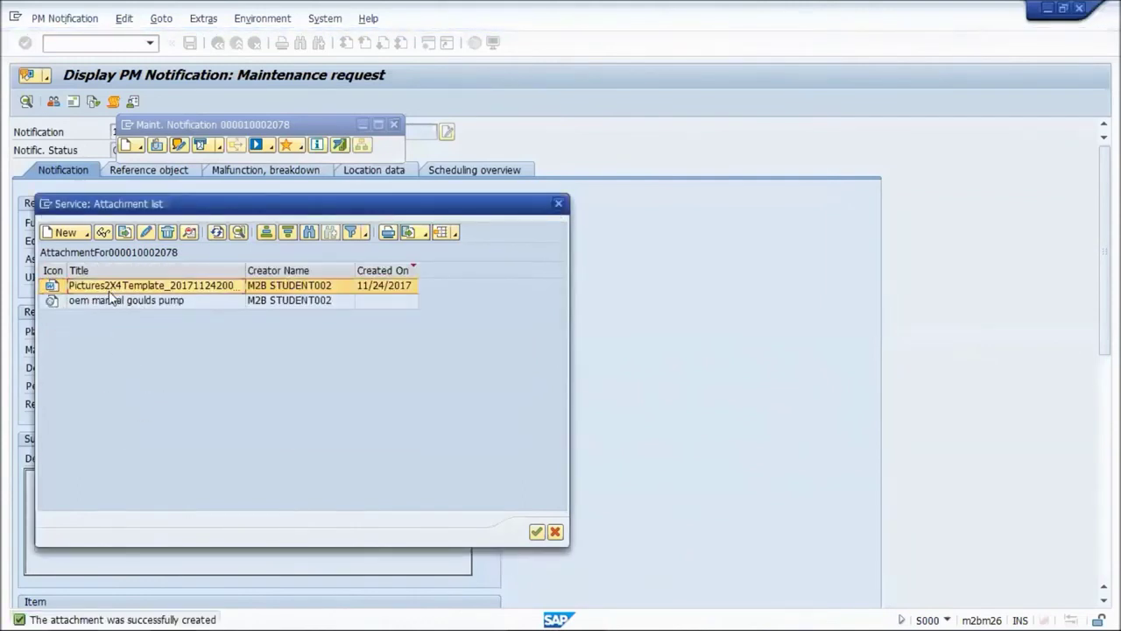
{"action": "double_click", "coordinate": [109, 289]}
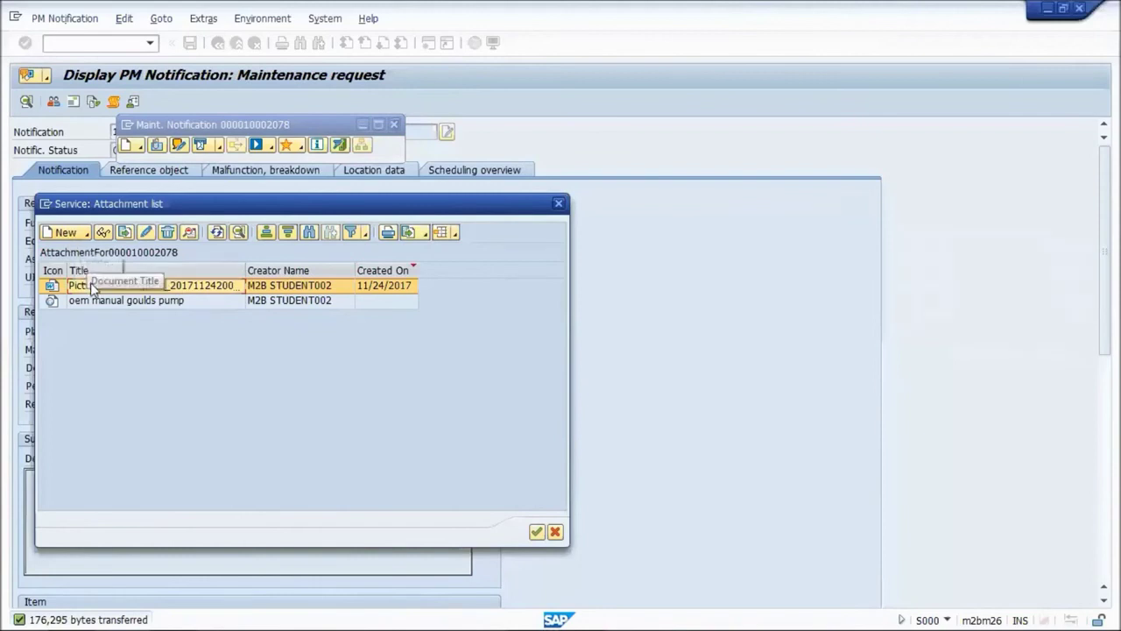
Bring up the new-attachment options, dismiss them without creating anything, then show them again.
{"action": "left_click", "coordinate": [75, 232]}
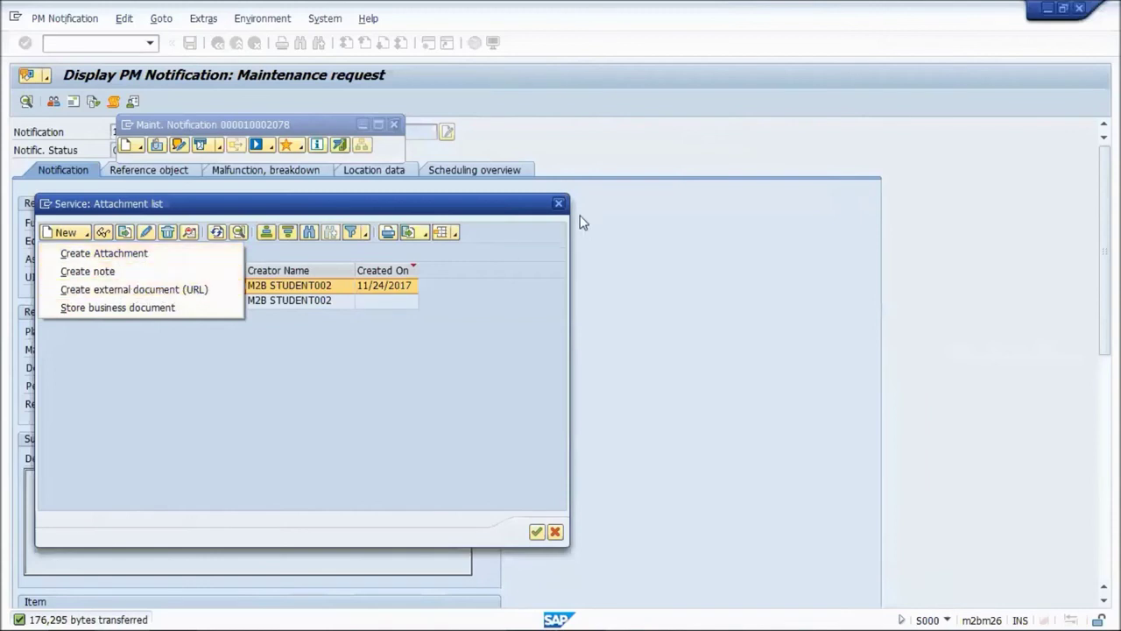
{"action": "left_click", "coordinate": [502, 210]}
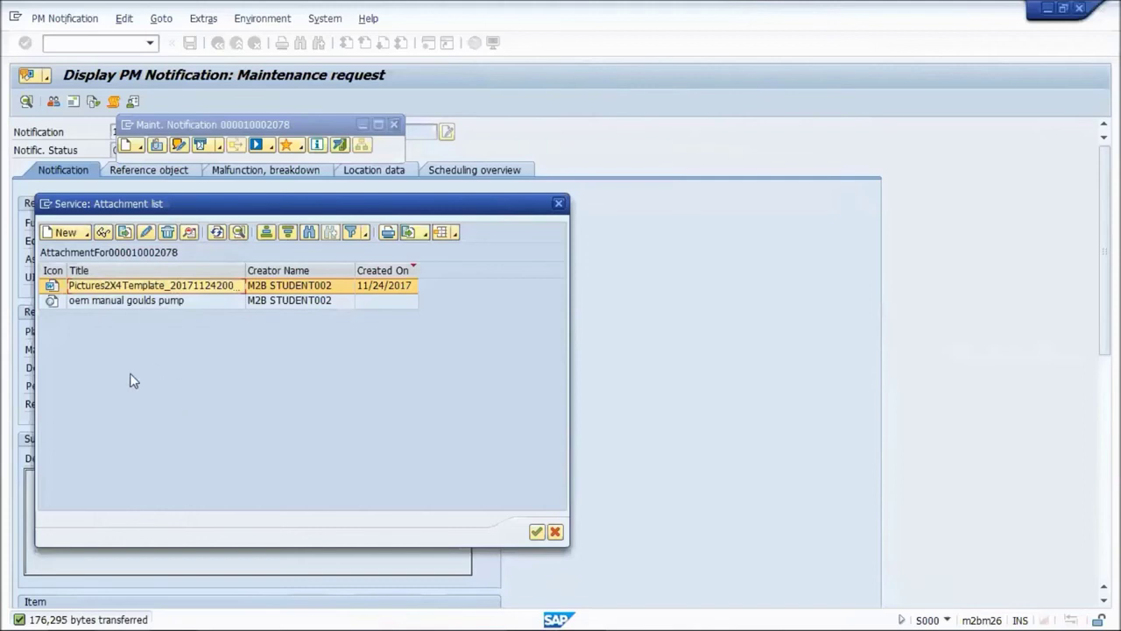
{"action": "left_click", "coordinate": [75, 235]}
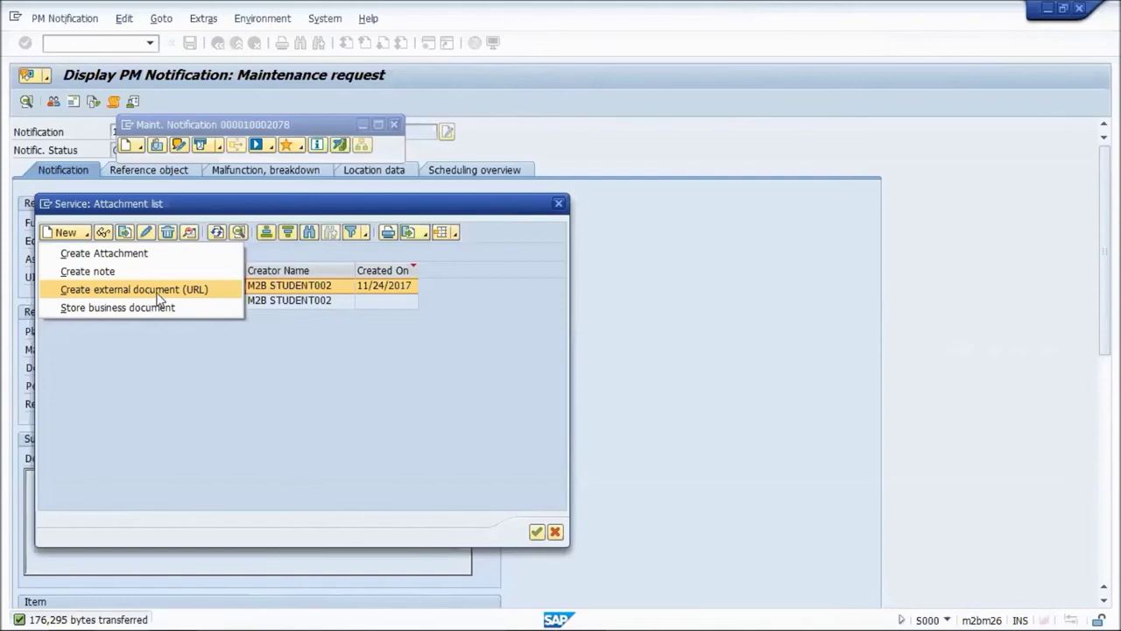
Dismiss the new-attachment options, review the pictures document and pump manual rows, and close the attachment list.
{"action": "left_click", "coordinate": [400, 360]}
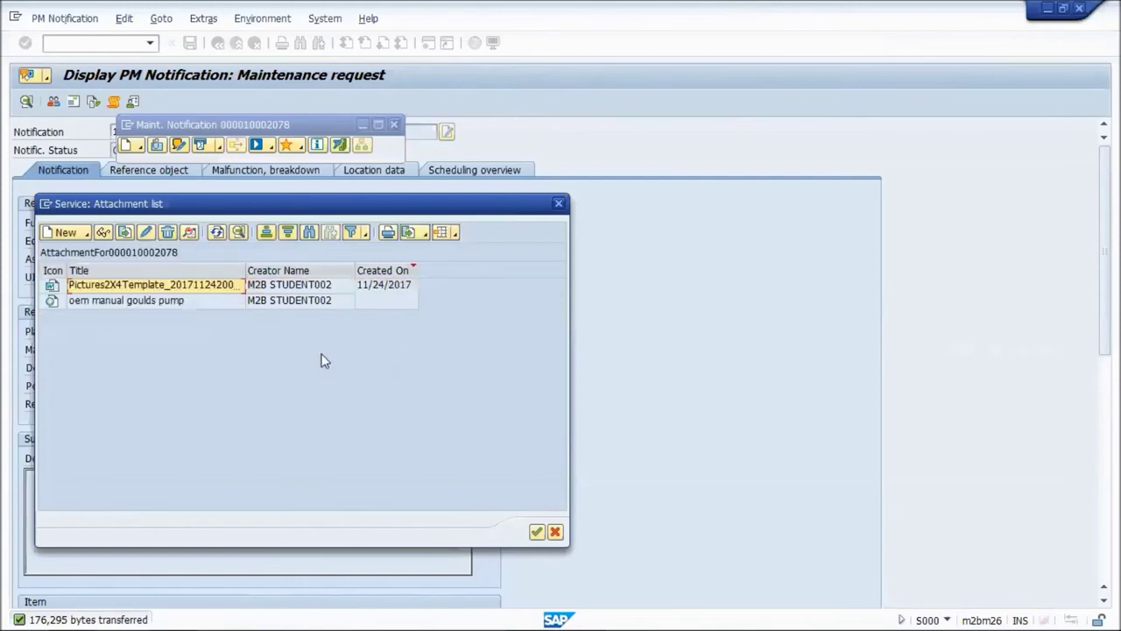
{"action": "left_click", "coordinate": [75, 303]}
{"action": "left_click", "coordinate": [104, 285]}
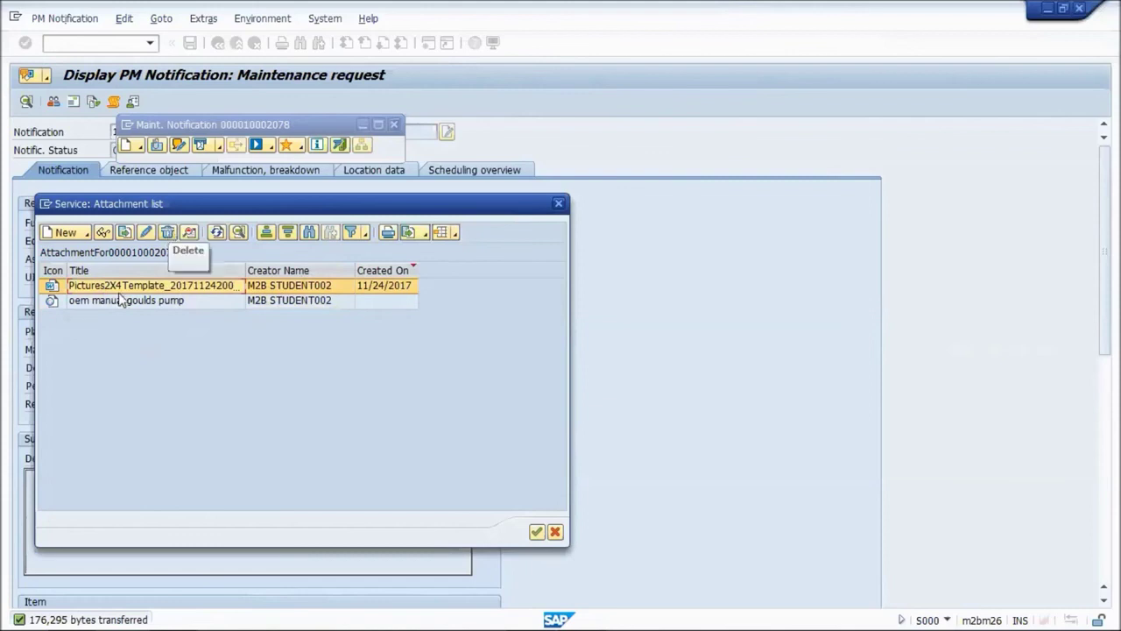
{"action": "right_click", "coordinate": [120, 287]}
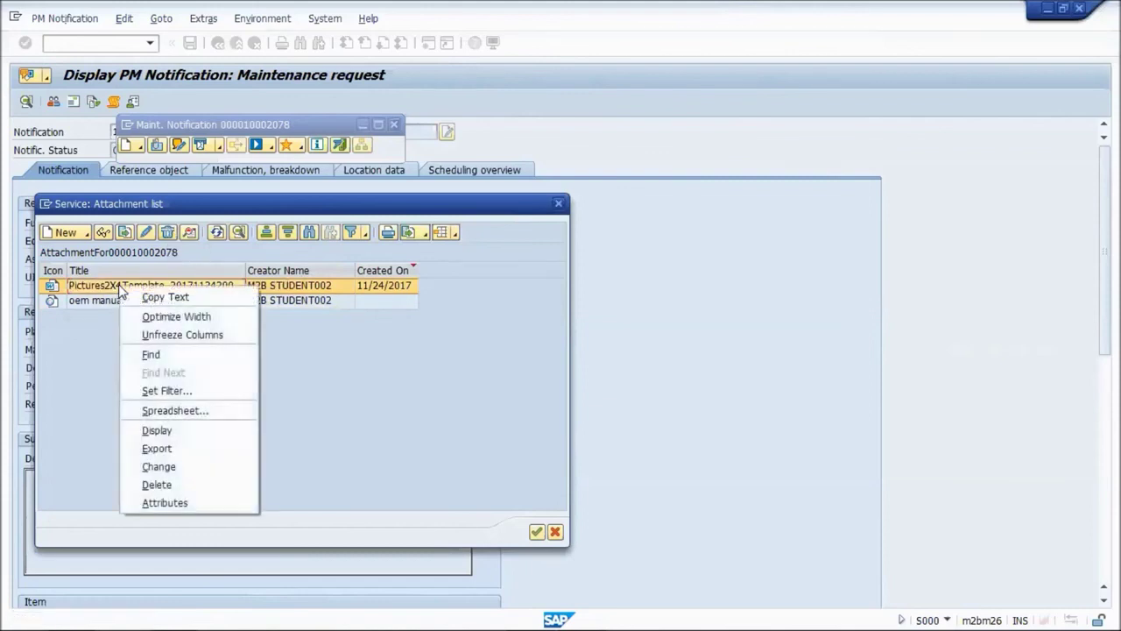
{"action": "left_click", "coordinate": [118, 353]}
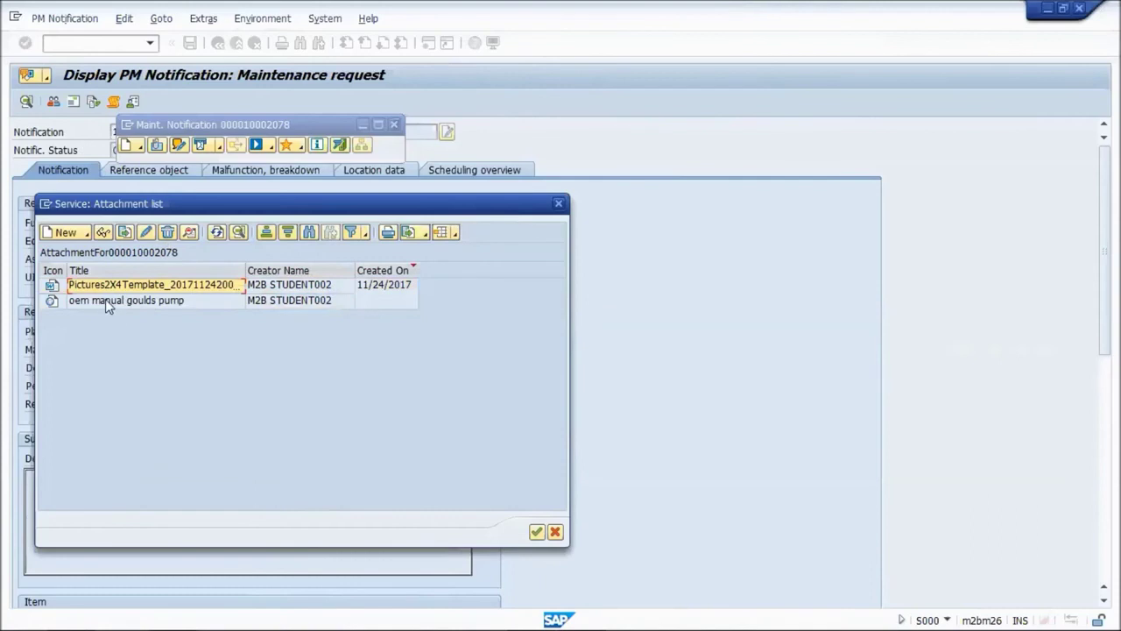
{"action": "left_click", "coordinate": [86, 304]}
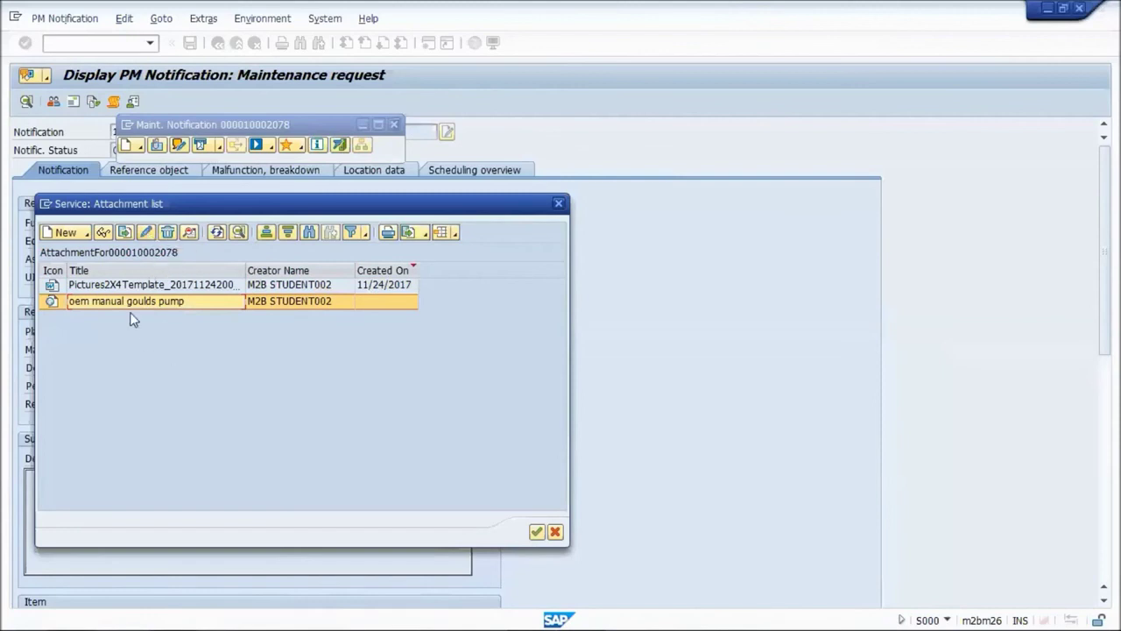
{"action": "left_click", "coordinate": [537, 533]}
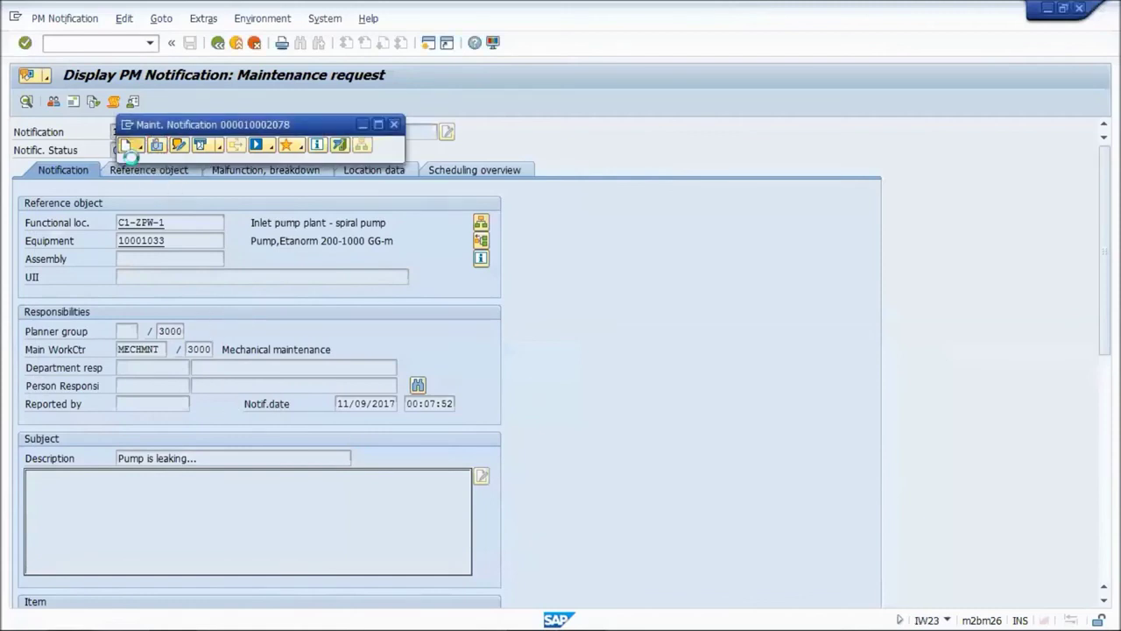
{"action": "left_click", "coordinate": [128, 149]}
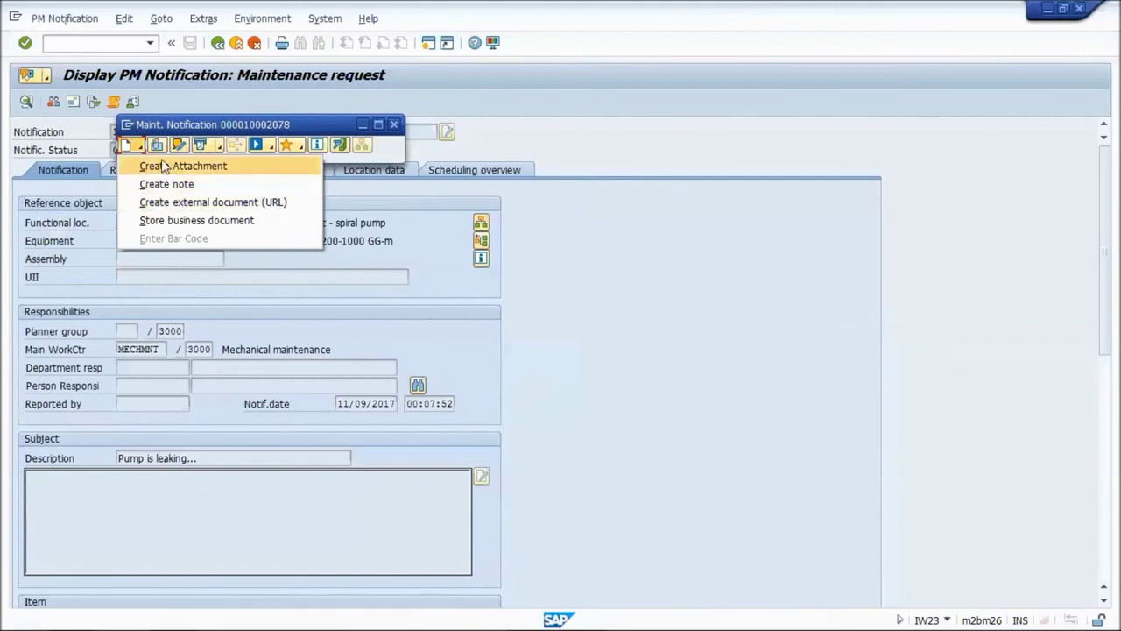
{"action": "left_click", "coordinate": [164, 166]}
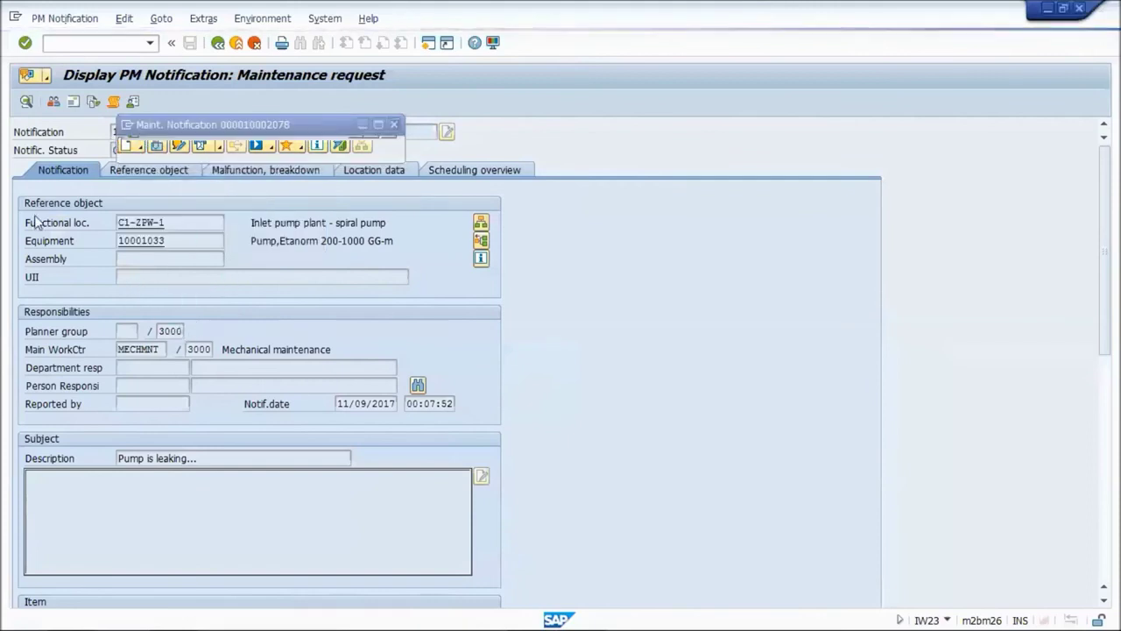
{"action": "left_click", "coordinate": [150, 302]}
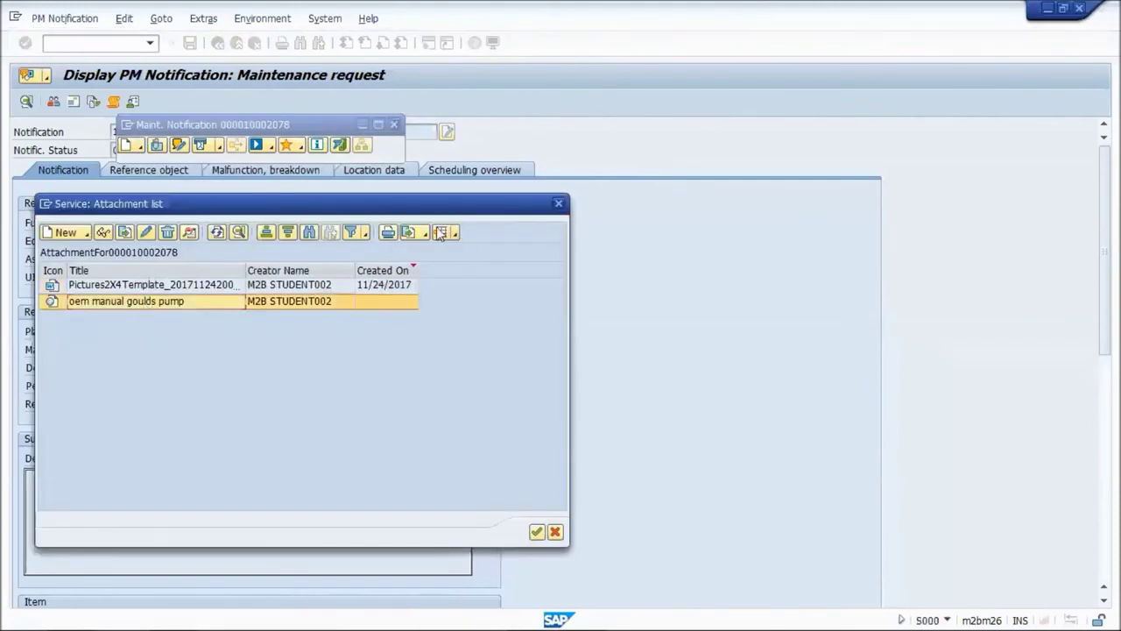
{"action": "left_click", "coordinate": [166, 232]}
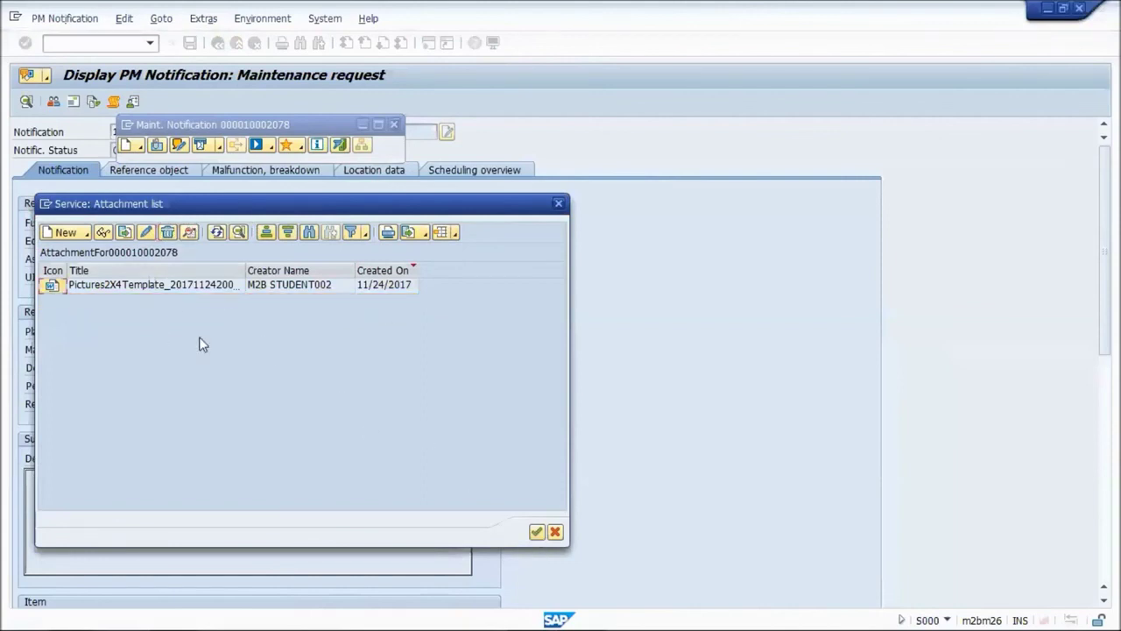
{"action": "left_click", "coordinate": [558, 203]}
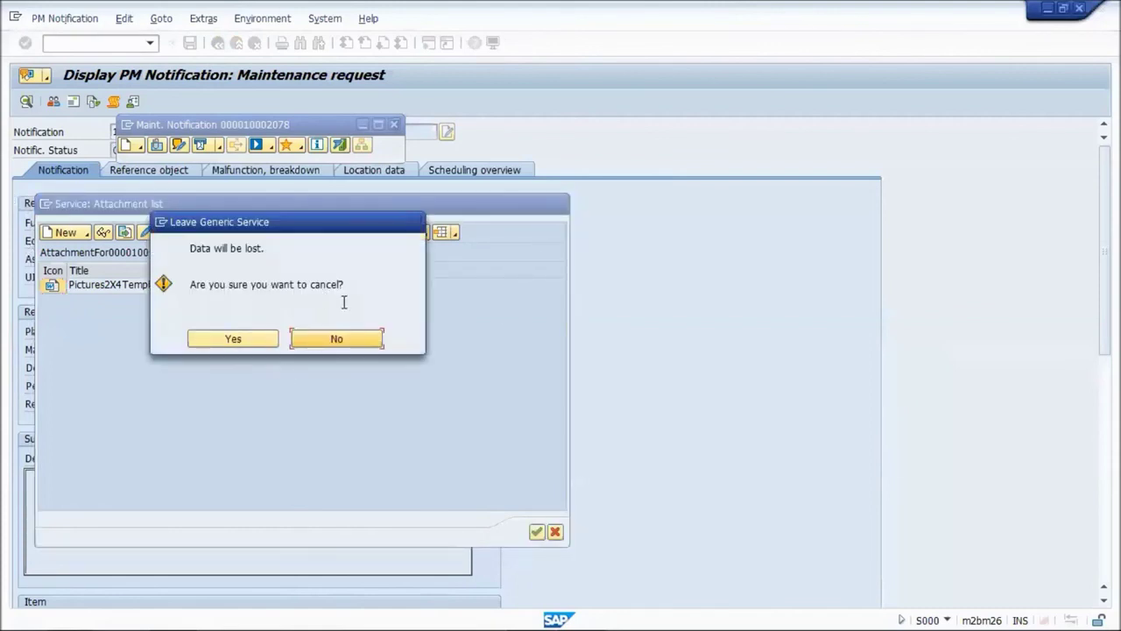
{"action": "left_click", "coordinate": [231, 339]}
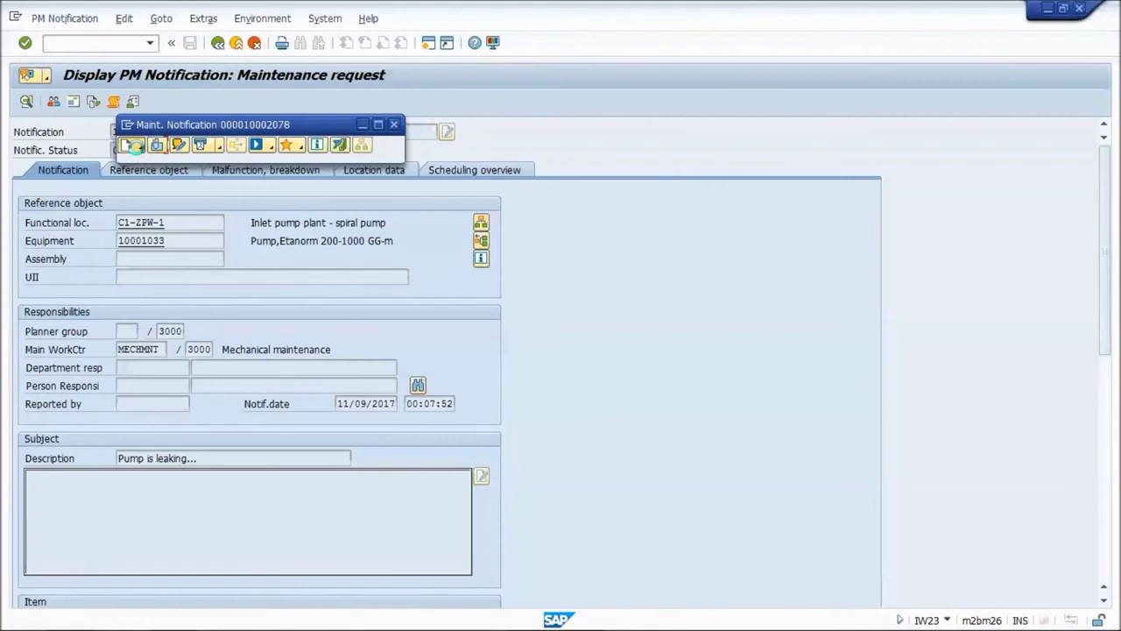
{"action": "left_click", "coordinate": [136, 145]}
{"action": "left_click", "coordinate": [157, 146]}
{"action": "left_click", "coordinate": [157, 145]}
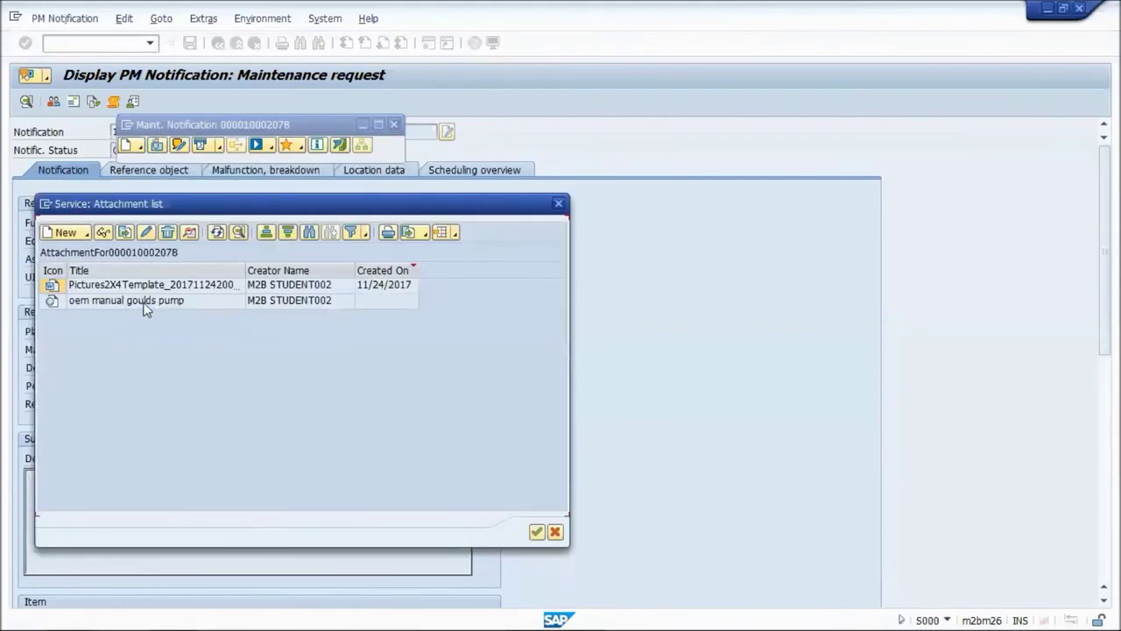
Delete the oem manual goulds pump link, confirm, and recheck that only the pictures document remains.
{"action": "left_click", "coordinate": [147, 302]}
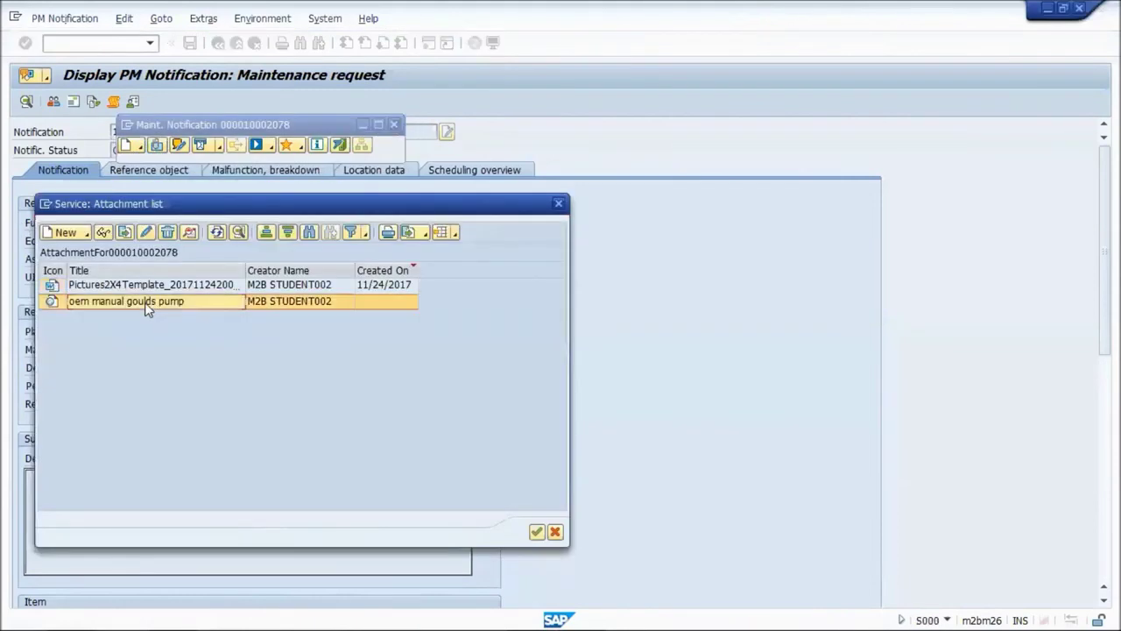
{"action": "left_click", "coordinate": [168, 232]}
{"action": "left_click", "coordinate": [536, 533]}
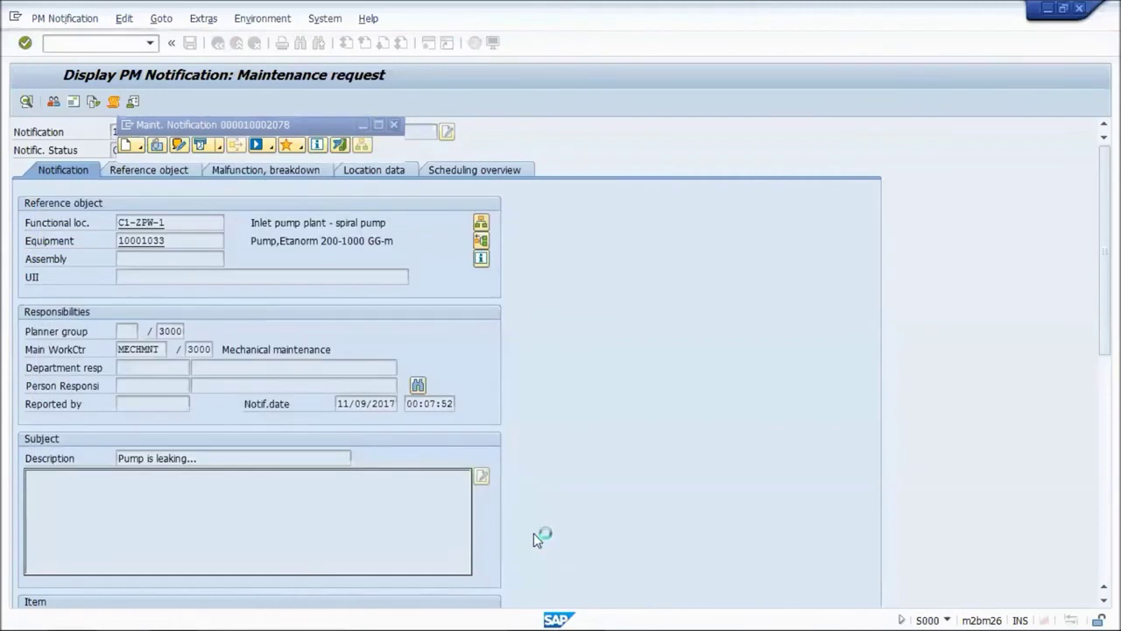
{"action": "left_click", "coordinate": [157, 146]}
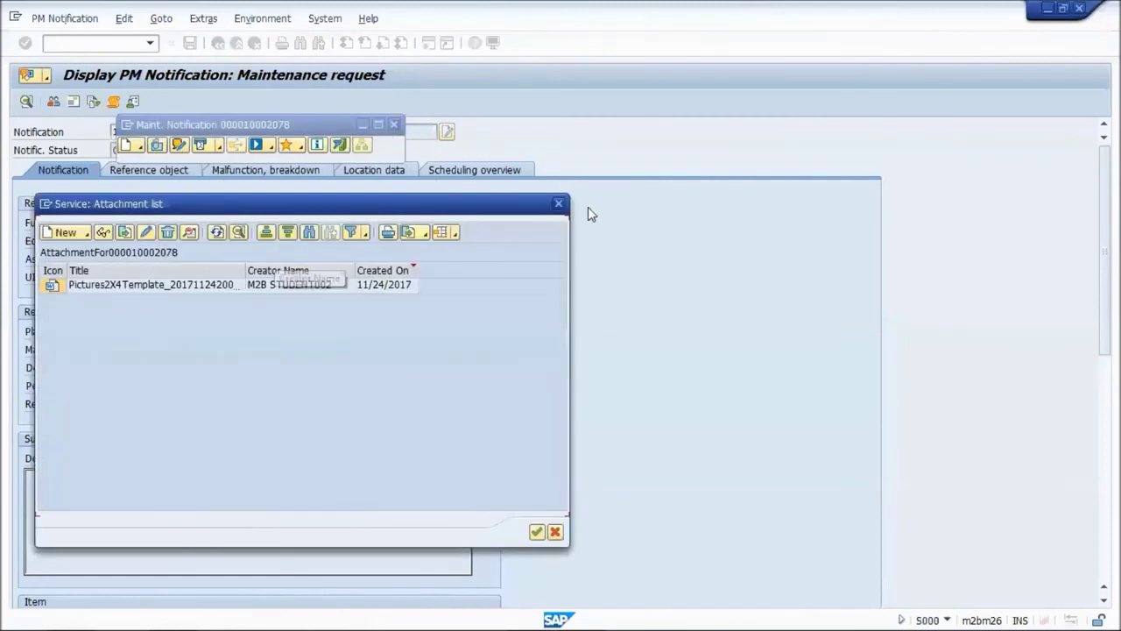
{"action": "left_click", "coordinate": [560, 202]}
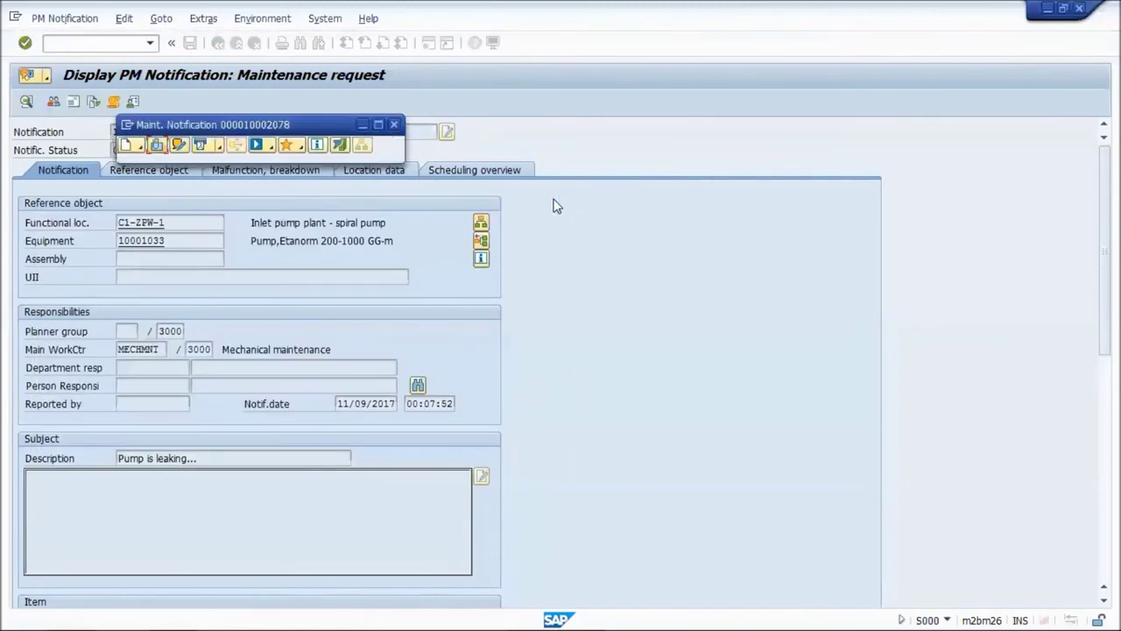
Reopen the object services, confirm the attachment list holds one document, then close the object services.
{"action": "left_click", "coordinate": [394, 126]}
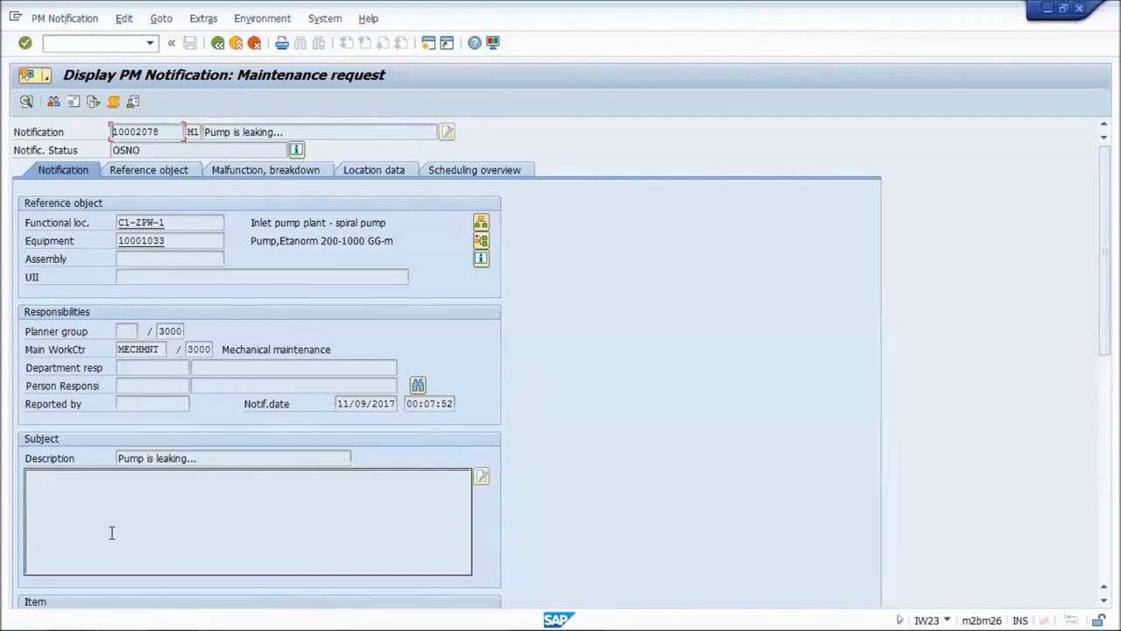
{"action": "left_click", "coordinate": [27, 76]}
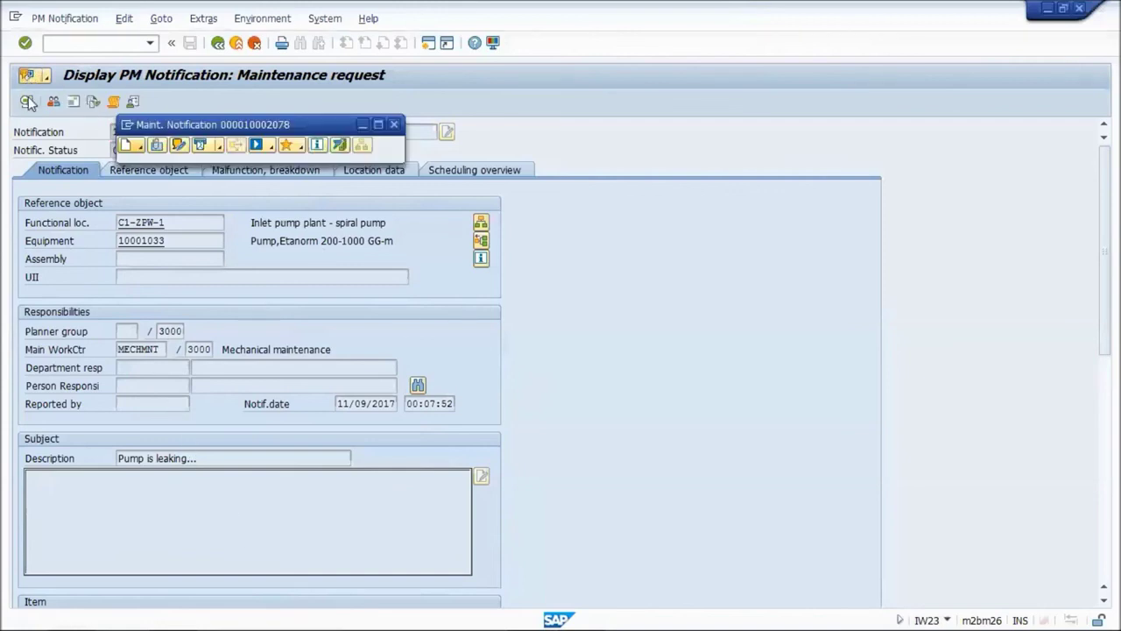
{"action": "left_click", "coordinate": [157, 145]}
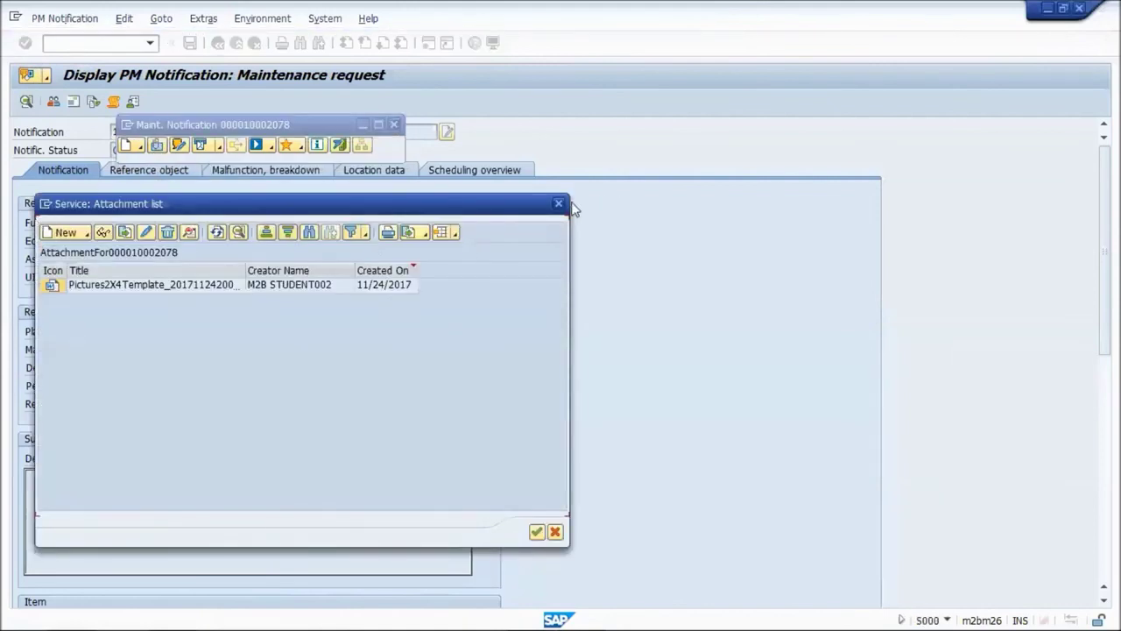
{"action": "left_click", "coordinate": [558, 203]}
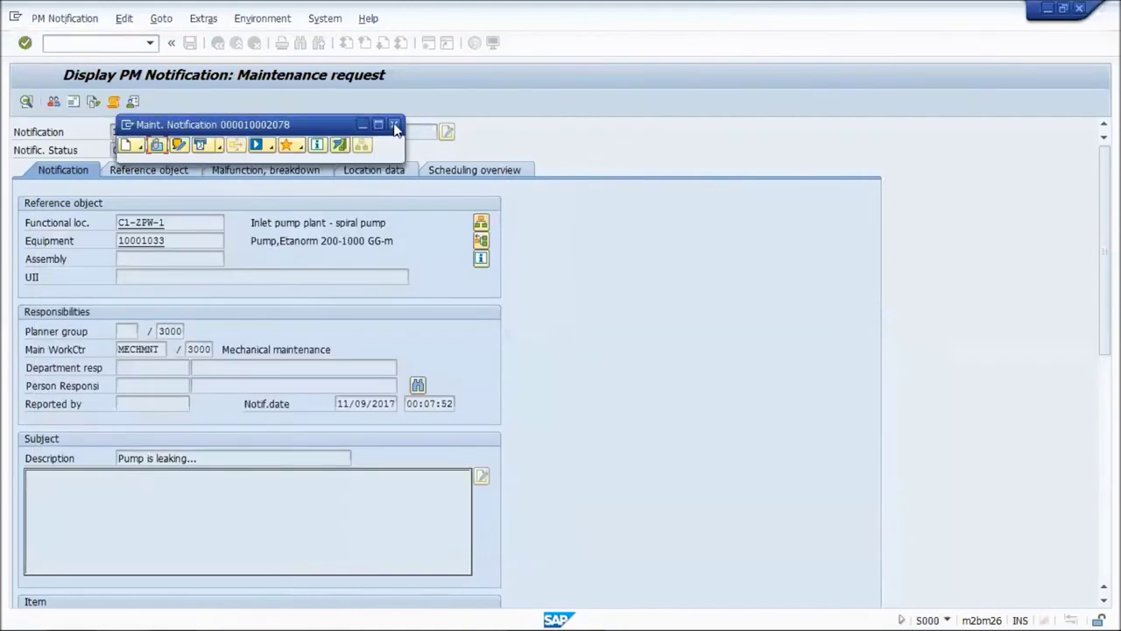
{"action": "left_click", "coordinate": [395, 126]}
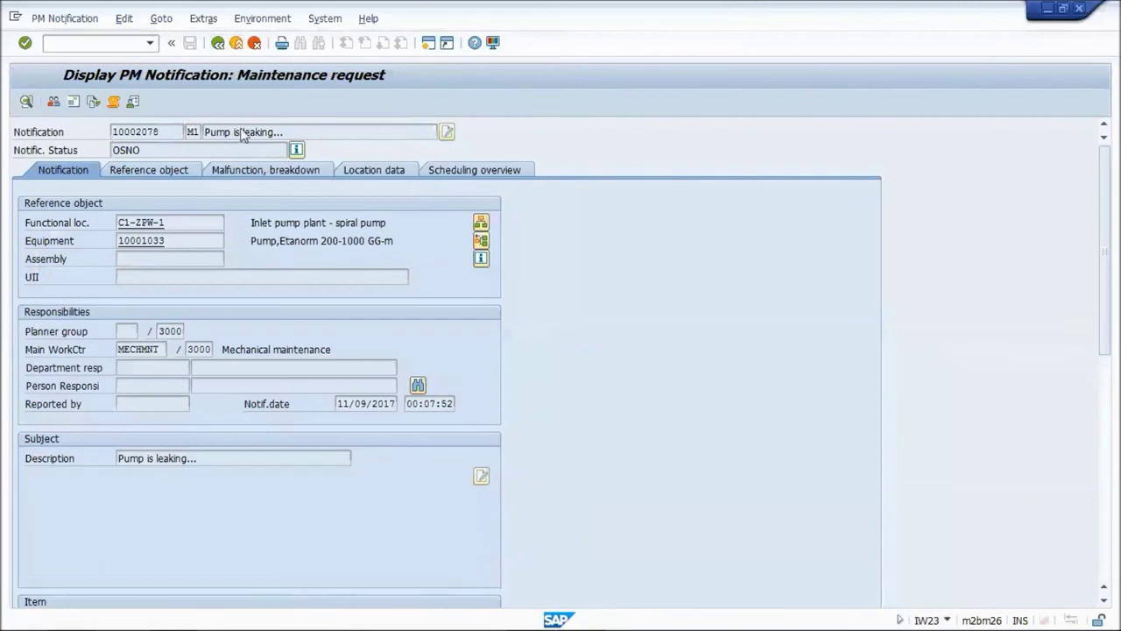